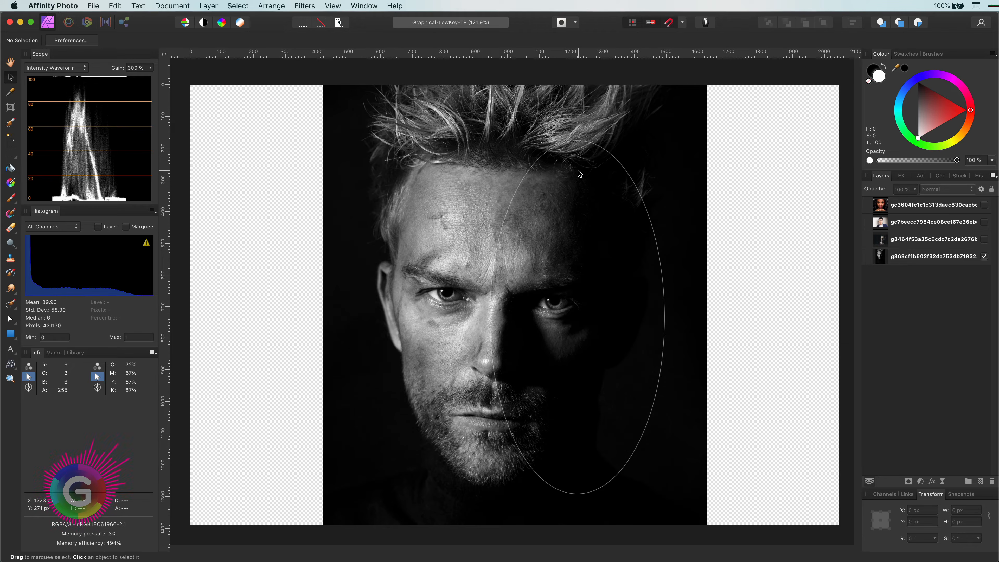
# Add a fill layer coloured pure black and place it beneath the close-up portrait layer as the background
pyautogui.click(888, 259)
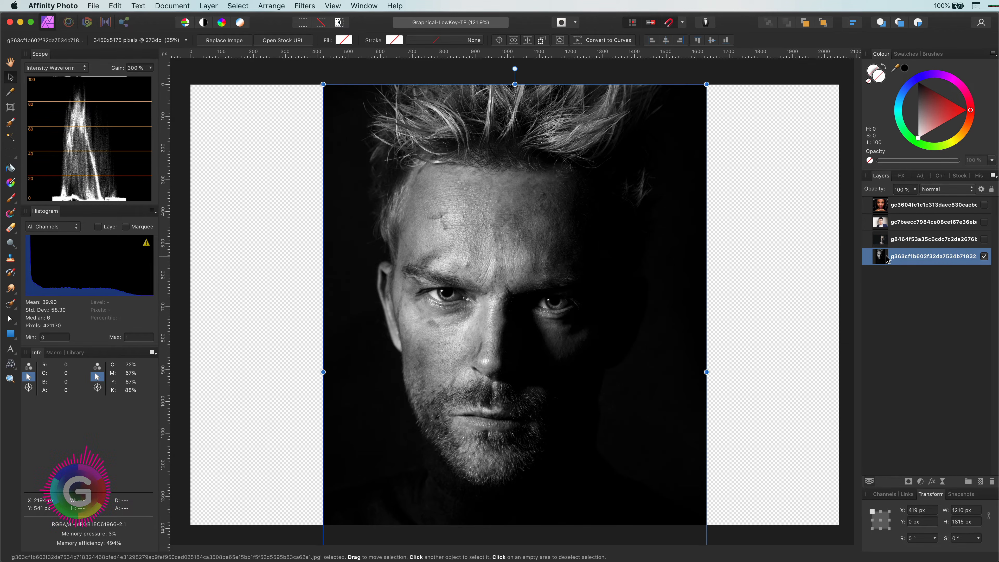
pyautogui.click(209, 5)
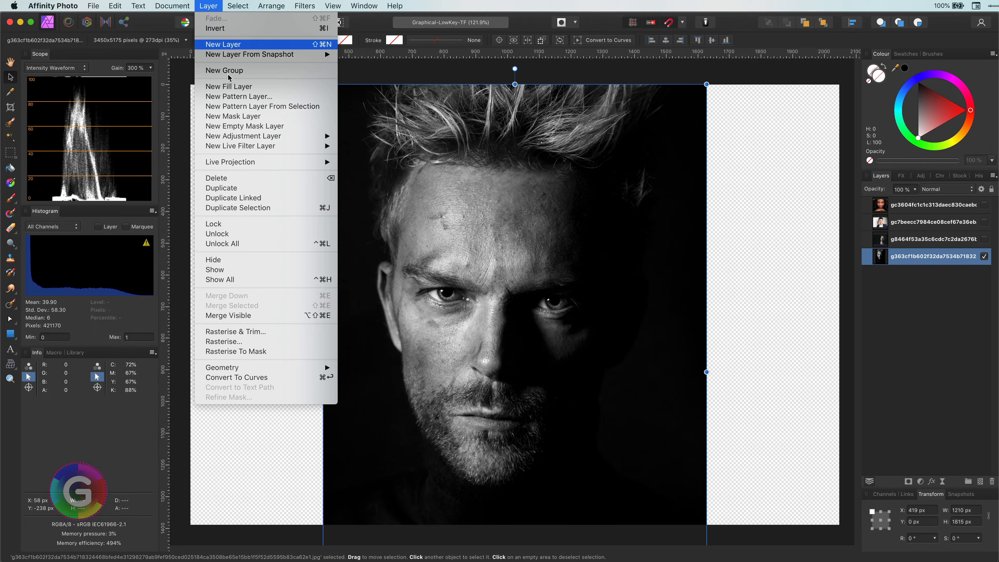
pyautogui.click(291, 86)
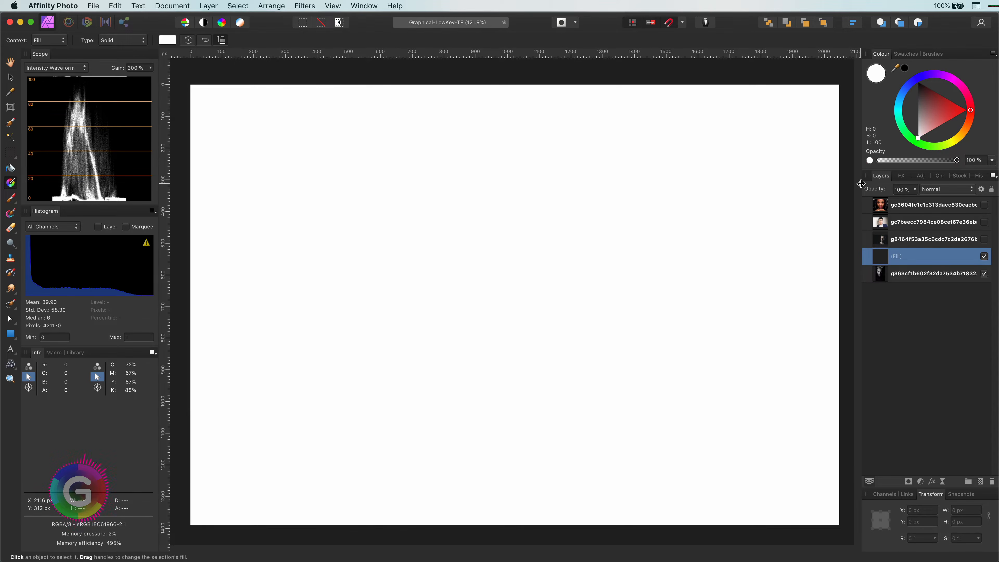
pyautogui.click(919, 134)
pyautogui.moveTo(923, 112); pyautogui.dragTo(909, 59)
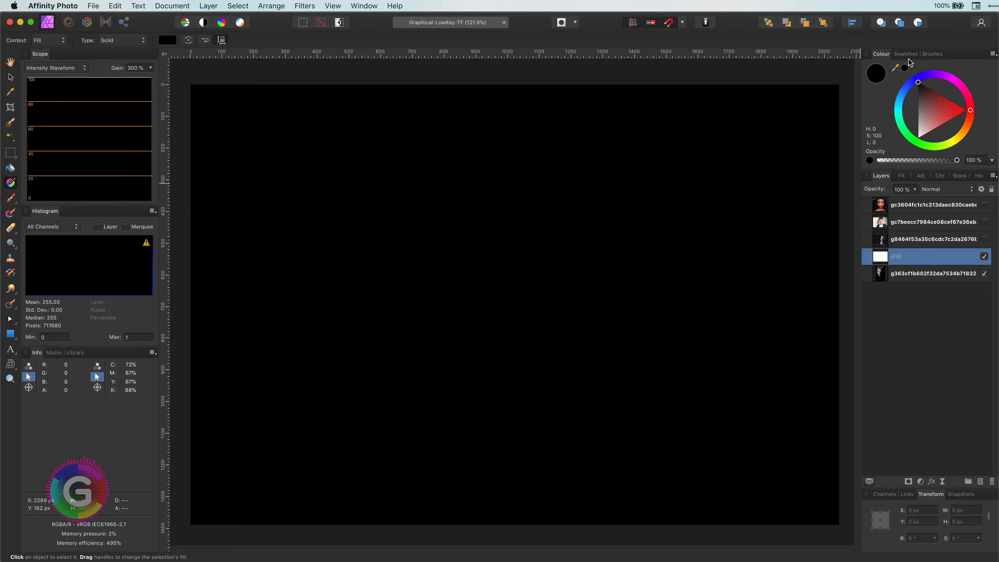
pyautogui.moveTo(888, 255); pyautogui.dragTo(884, 282)
# Add a Curves adjustment and nest it inside the close-up portrait layer
pyautogui.click(614, 217)
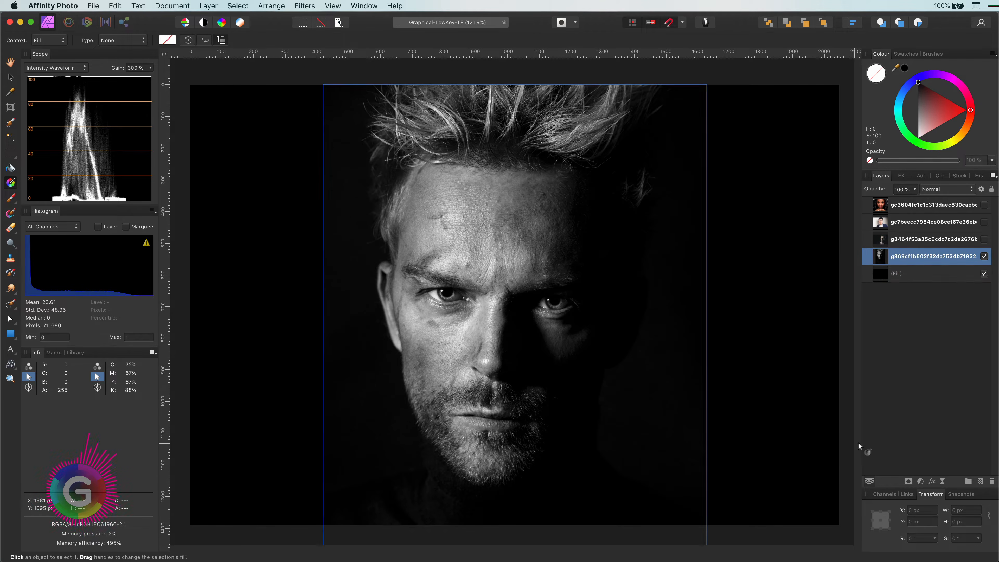
pyautogui.click(921, 483)
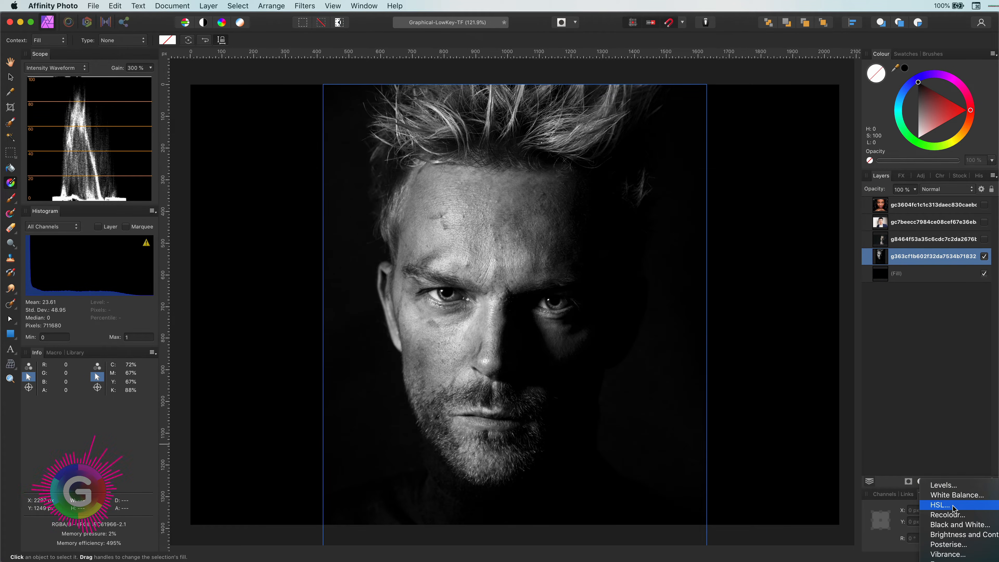
pyautogui.click(954, 506)
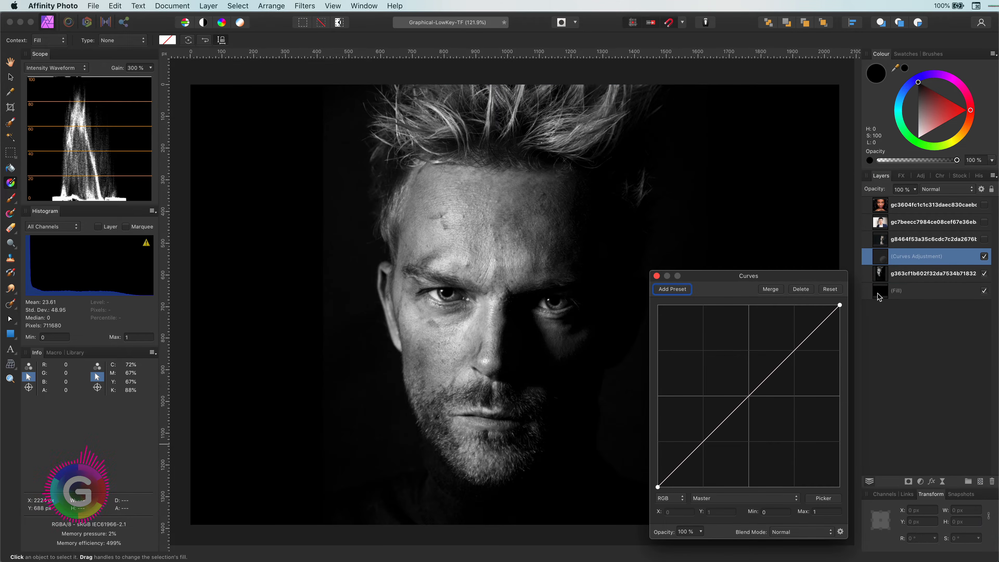
pyautogui.moveTo(880, 261); pyautogui.dragTo(920, 289)
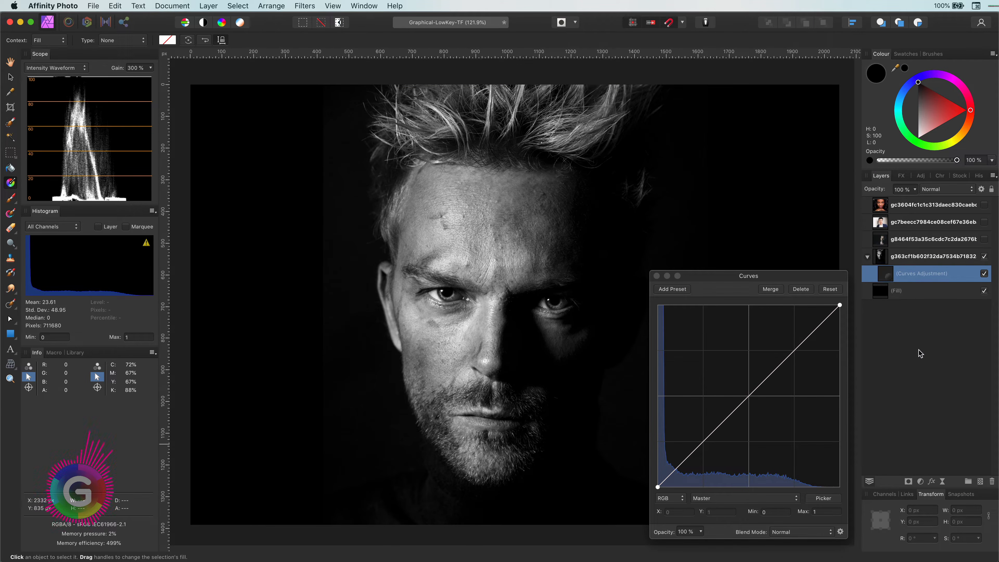
# Steepen the portrait's master curve by pulling the black point inward along the baseline and the white point to about X 0.845
pyautogui.click(659, 490)
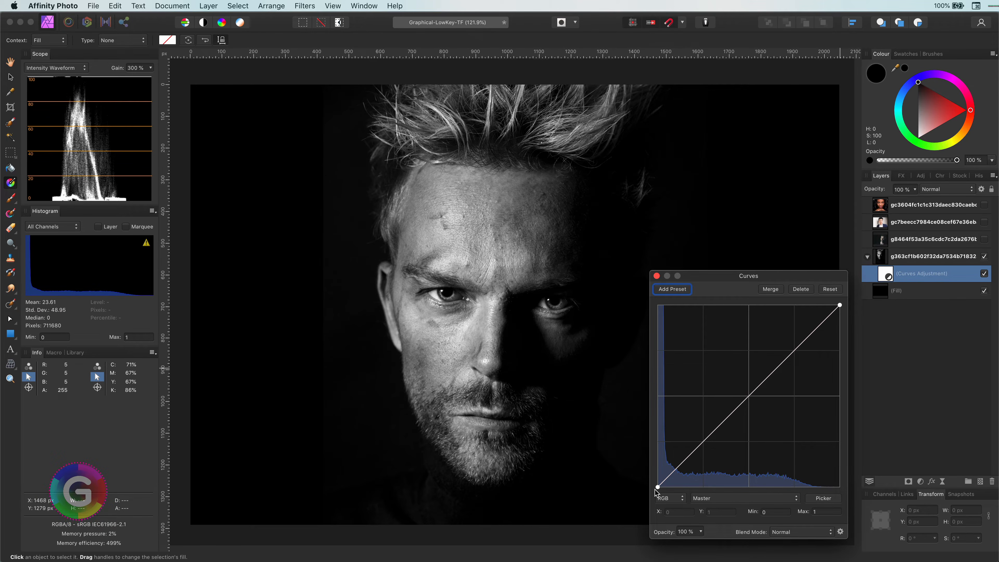
pyautogui.moveTo(658, 489); pyautogui.dragTo(690, 495)
pyautogui.moveTo(840, 305); pyautogui.dragTo(812, 309)
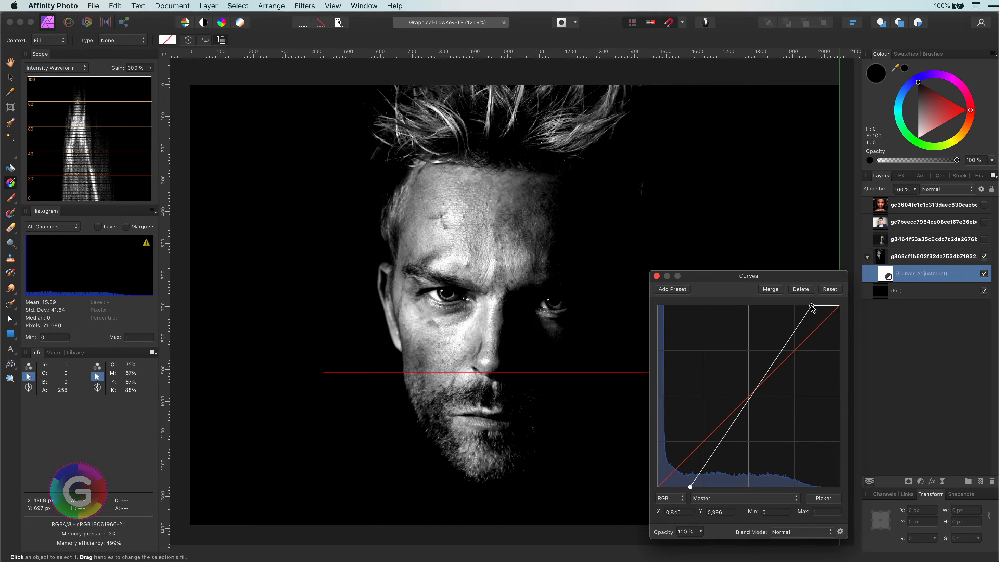
pyautogui.click(656, 276)
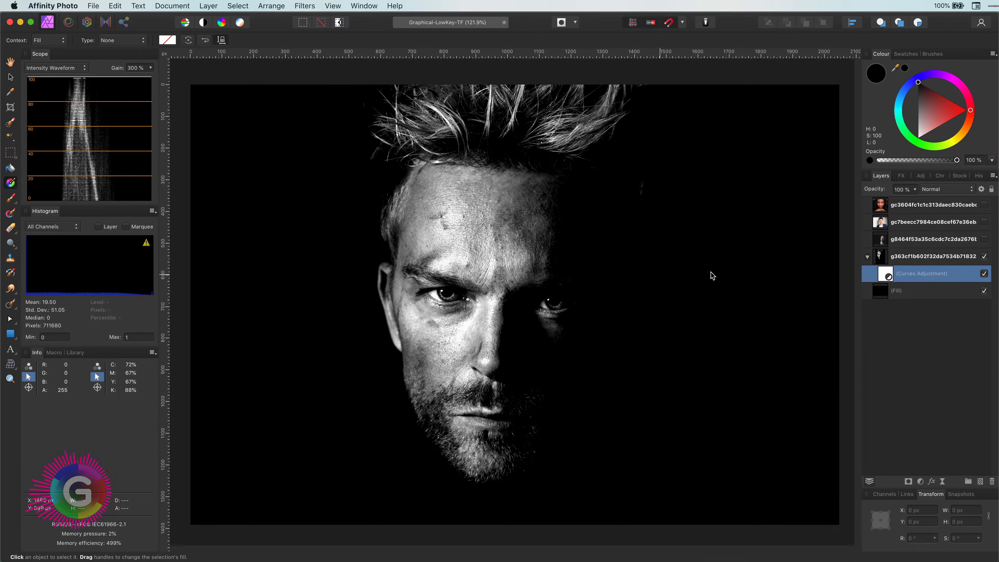
# Set the portrait layer's source blend range to ramp from zero at black to 100% output at 32% input
pyautogui.click(904, 258)
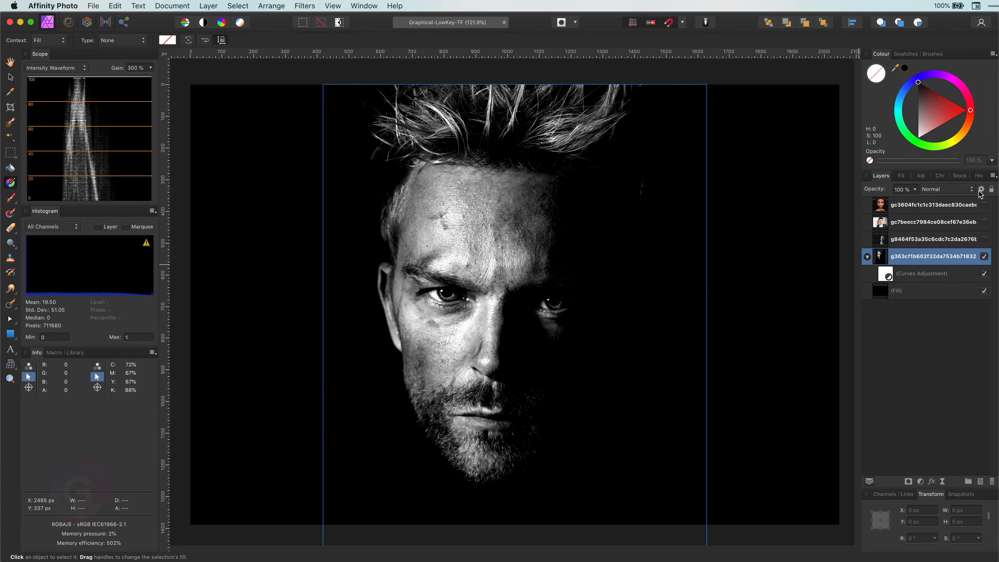
pyautogui.click(981, 189)
pyautogui.moveTo(238, 271); pyautogui.dragTo(204, 275)
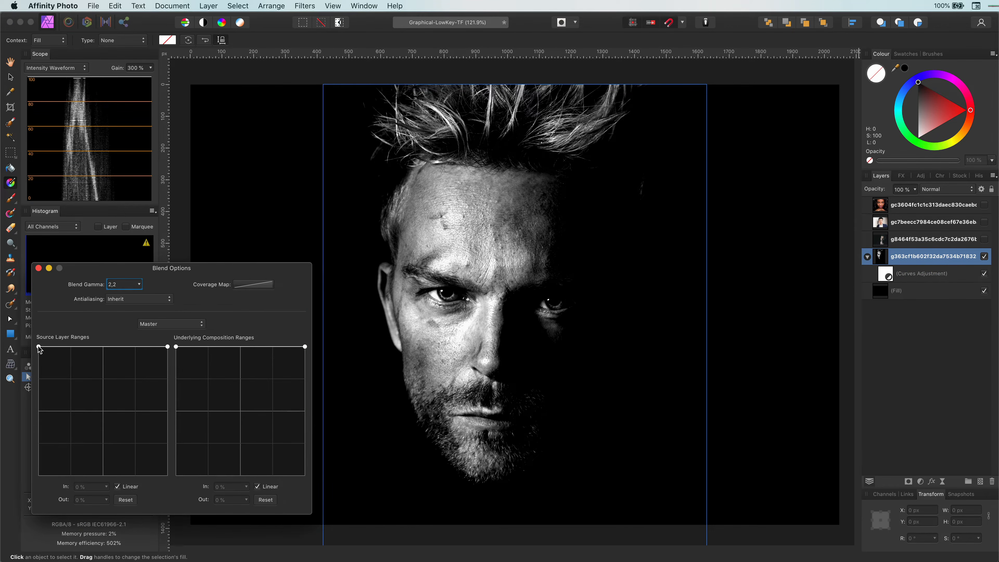
pyautogui.moveTo(39, 346); pyautogui.dragTo(38, 475)
pyautogui.moveTo(168, 346); pyautogui.dragTo(80, 344)
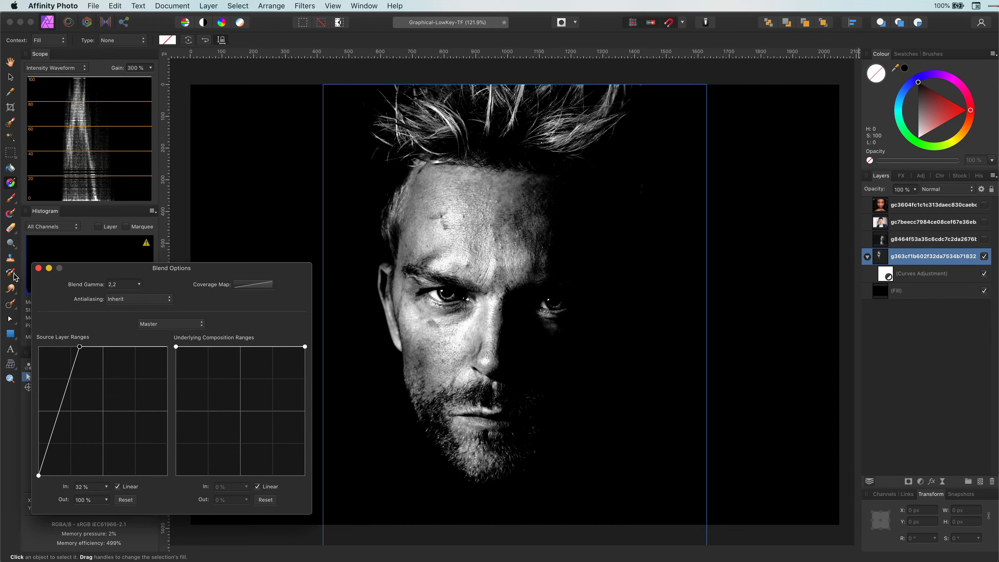
pyautogui.click(38, 268)
# Keep an unadjusted copy of the portrait above the edited one, toggle it to compare, and leave it hidden
pyautogui.press('v')
pyautogui.press('super+j')
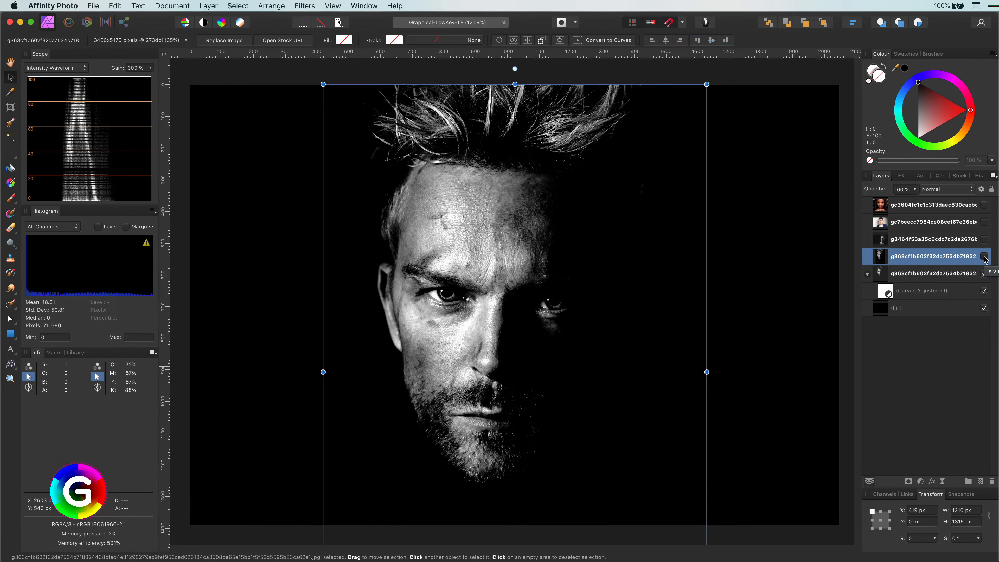
pyautogui.click(985, 258)
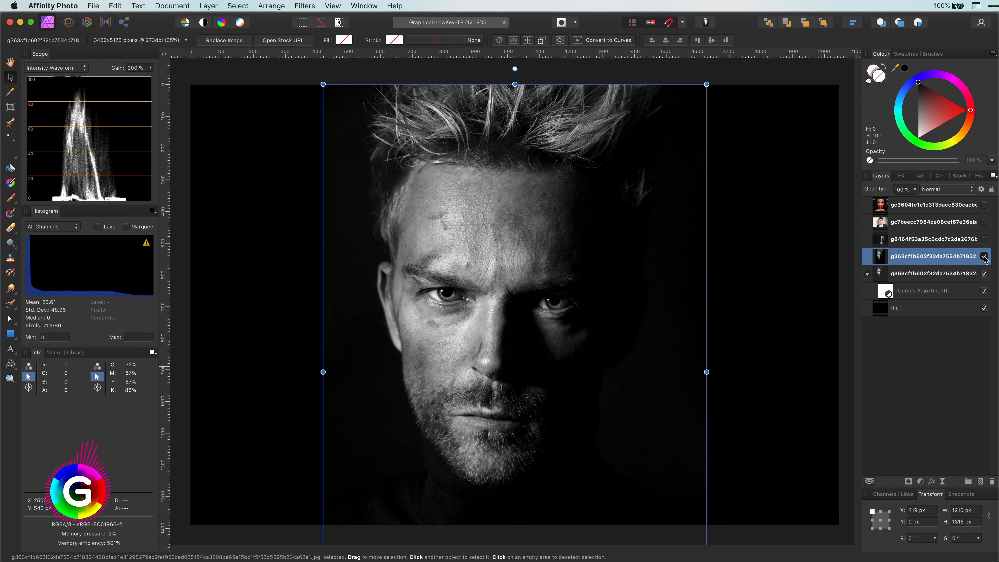
pyautogui.click(985, 257)
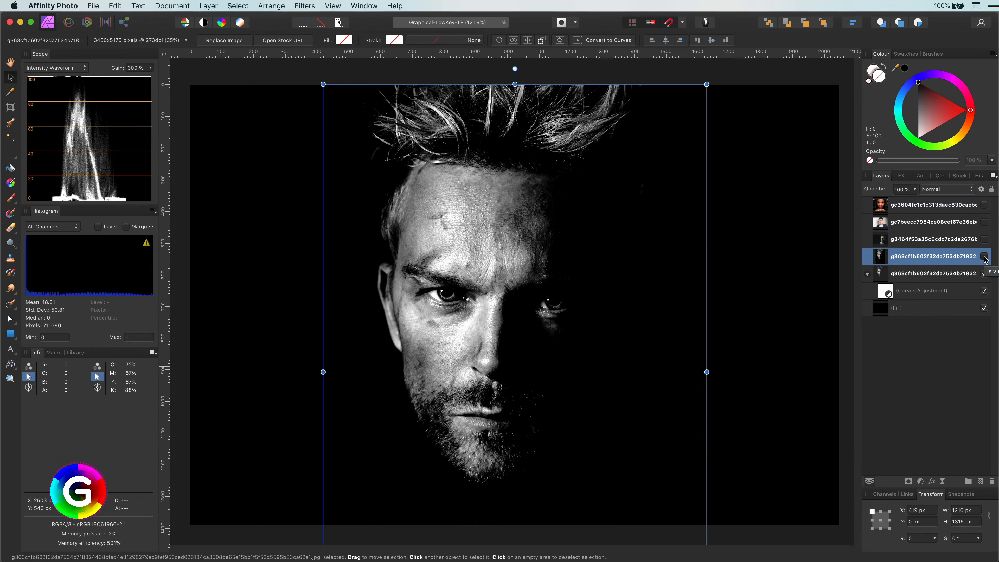
# Refine the portrait's Curves adjustment by moving the white point to X 0.827 and easing the black point back toward the shadows
pyautogui.doubleClick(888, 293)
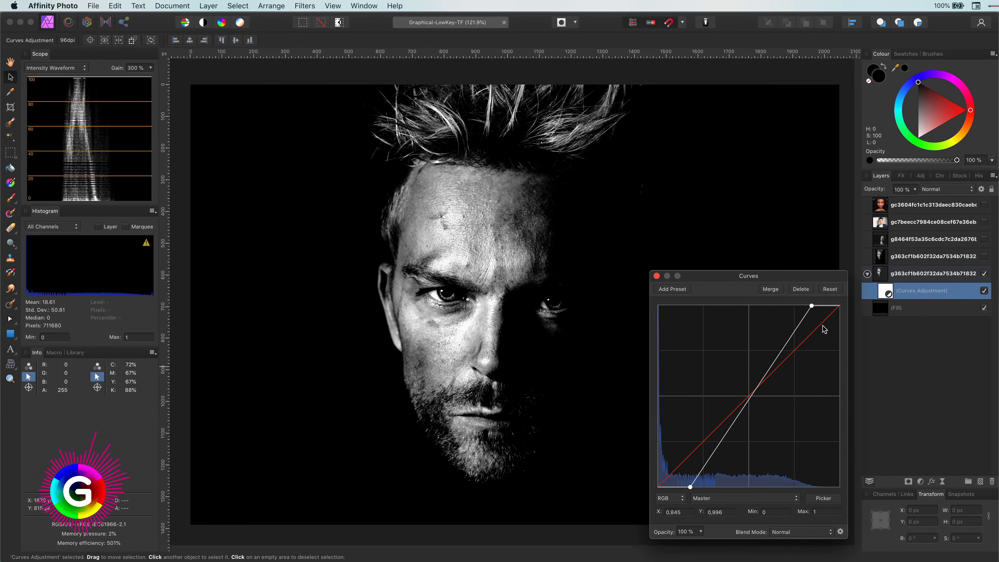
pyautogui.moveTo(812, 309)
pyautogui.mouseDown()
pyautogui.moveTo(831, 307)
pyautogui.moveTo(810, 309)
pyautogui.mouseUp()
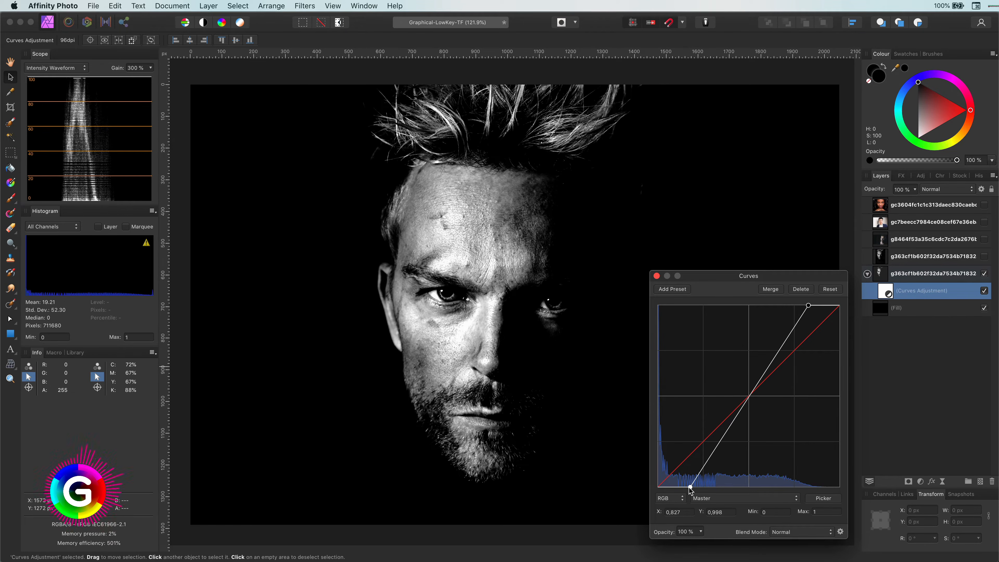
pyautogui.moveTo(691, 487); pyautogui.dragTo(671, 490)
pyautogui.click(657, 276)
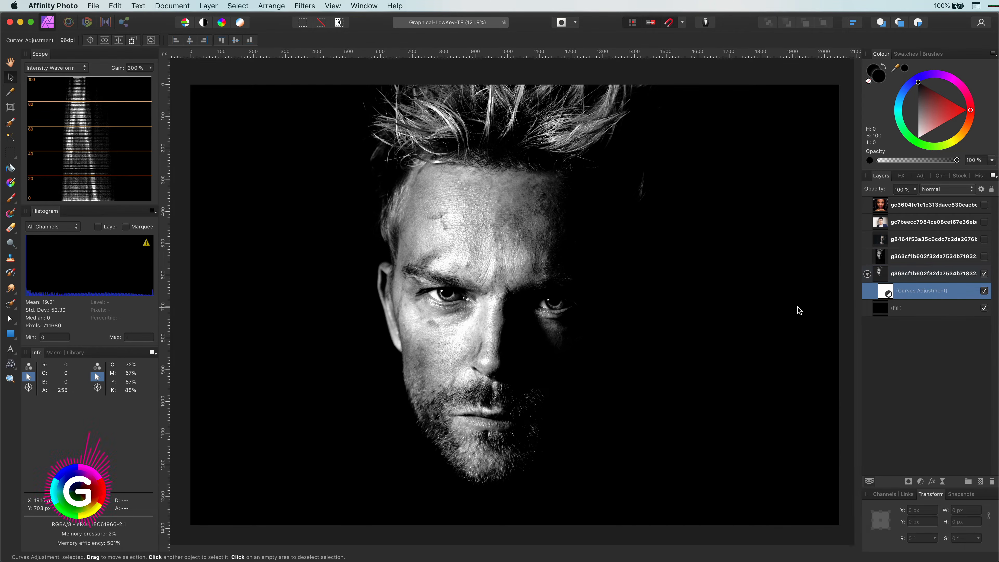
# Toggle the edited and original portrait layers' visibility to compare the low-key result with the source
pyautogui.click(984, 274)
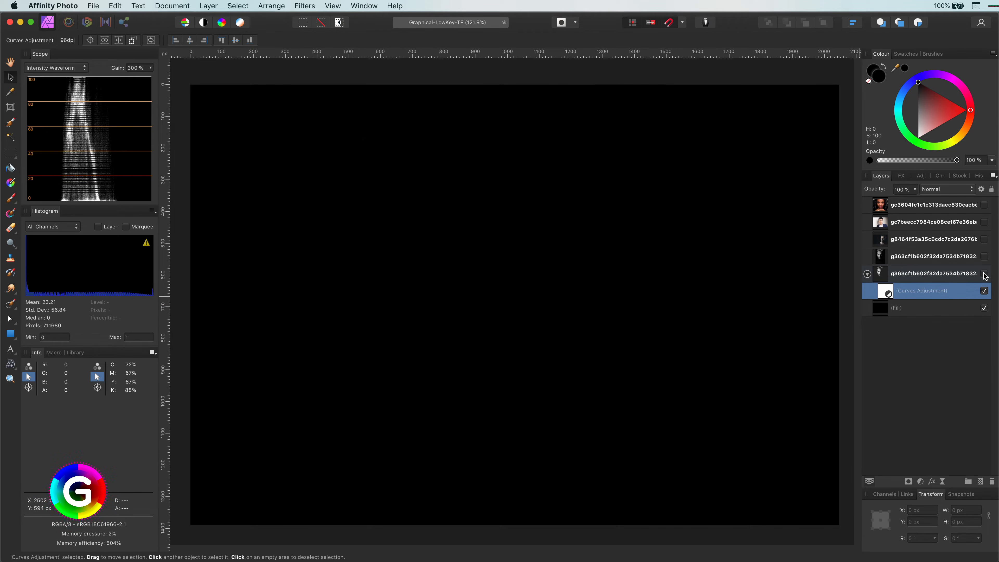
pyautogui.click(984, 273)
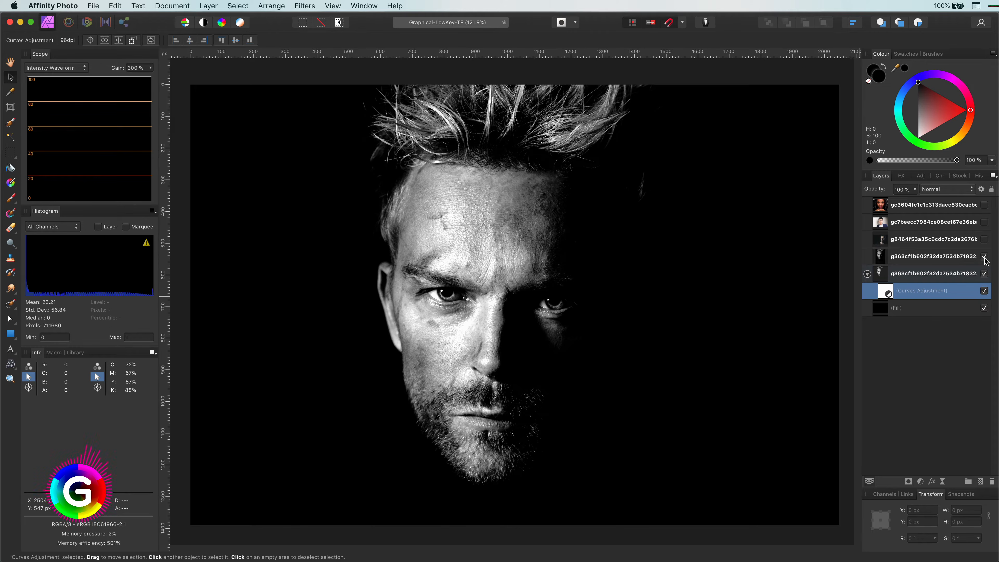
pyautogui.click(985, 258)
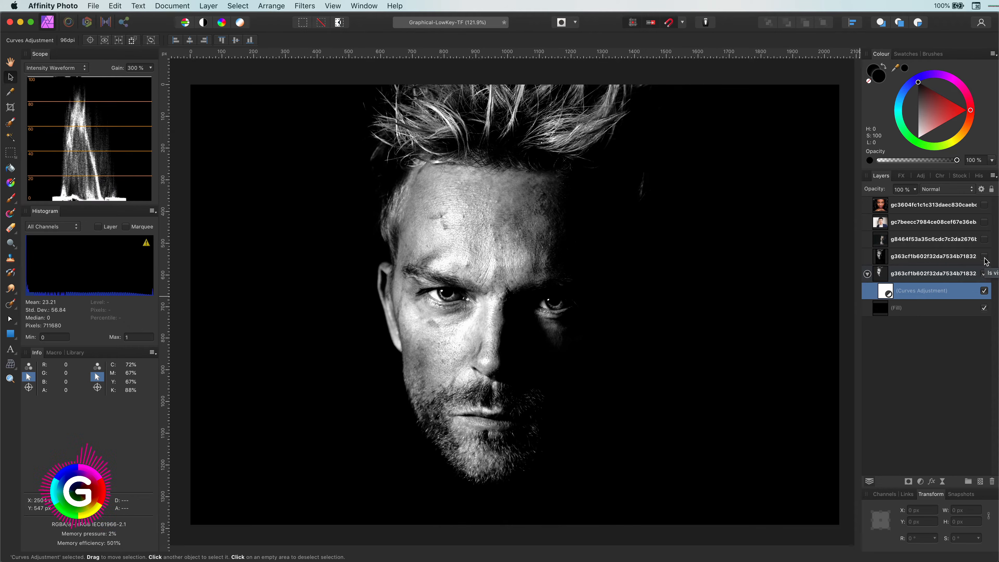
# Group the original and edited close-up portrait layers and name the group Example 1
pyautogui.click(868, 274)
pyautogui.click(925, 258)
pyautogui.keyDown('shift'); pyautogui.click(924, 275); pyautogui.keyUp('shift')
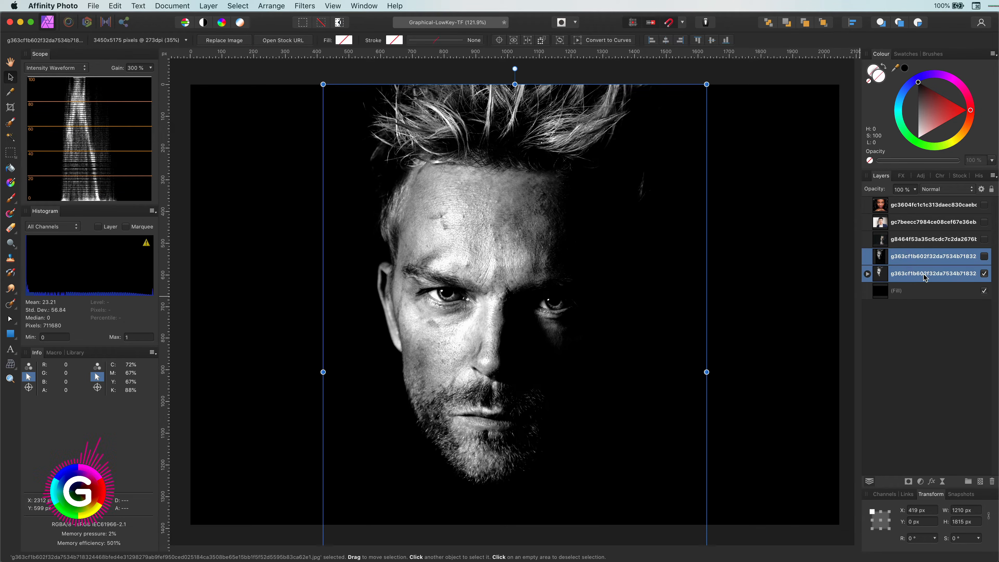
pyautogui.press('super+g')
pyautogui.doubleClick(908, 257)
pyautogui.write('Example 1')
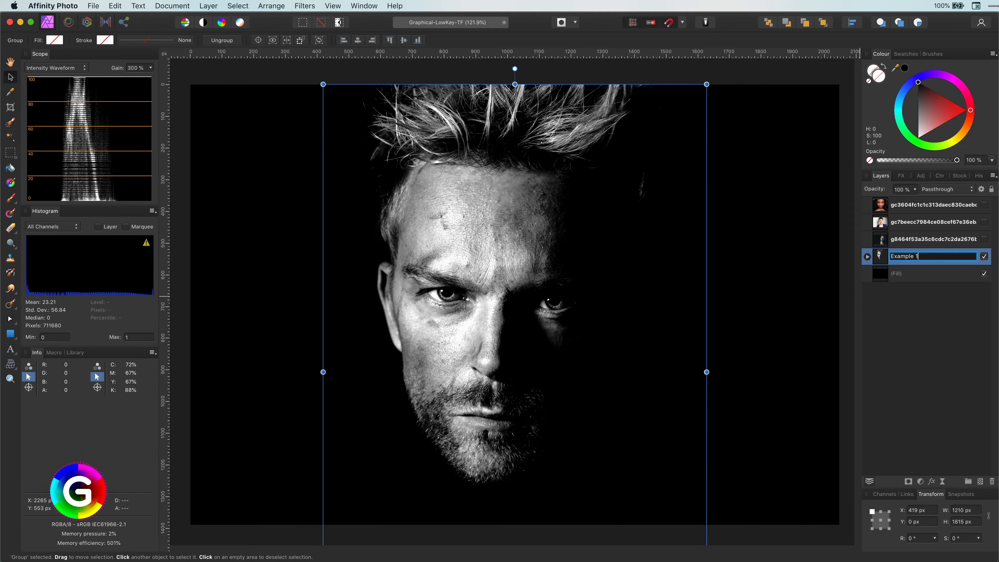
pyautogui.press('Return')
# Show the hooded man's portrait instead of the Example 1 group and duplicate it, keeping the upper copy hidden as the original
pyautogui.click(985, 257)
pyautogui.click(970, 242)
pyautogui.click(985, 239)
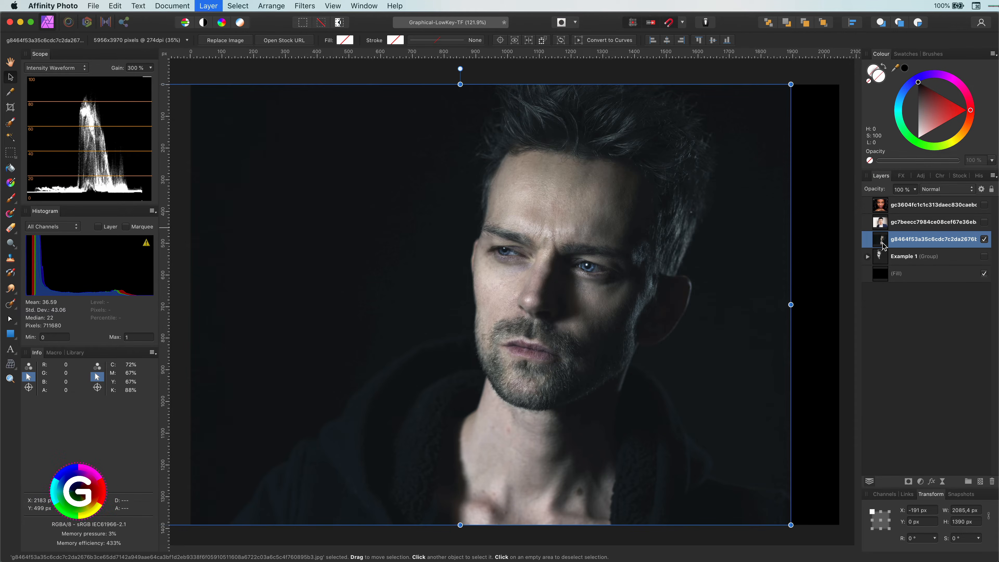
pyautogui.press('super+j')
pyautogui.click(959, 253)
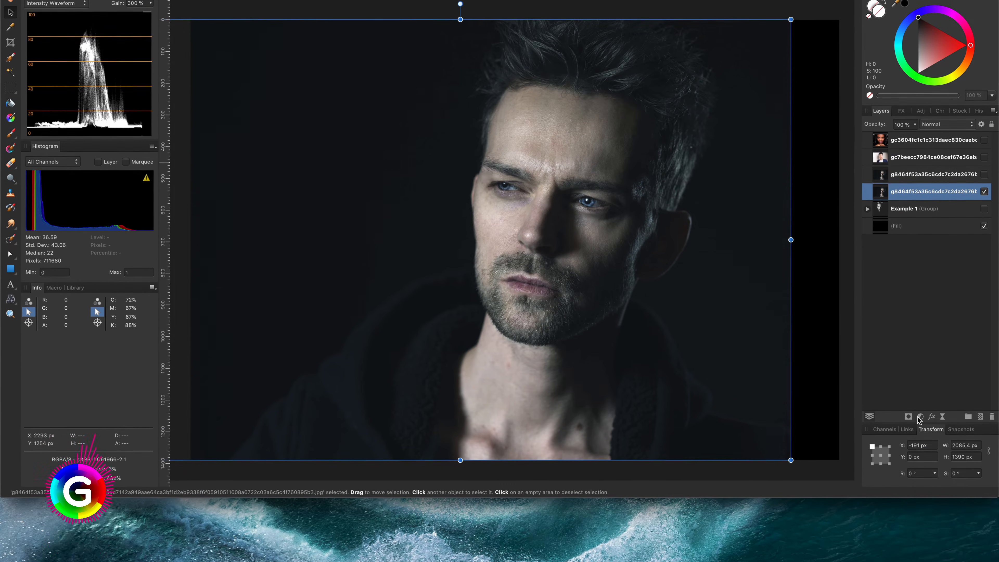
# Convert the lower hooded portrait copy to greyscale with a Channel Mixer adjustment nested inside its layer
pyautogui.click(919, 482)
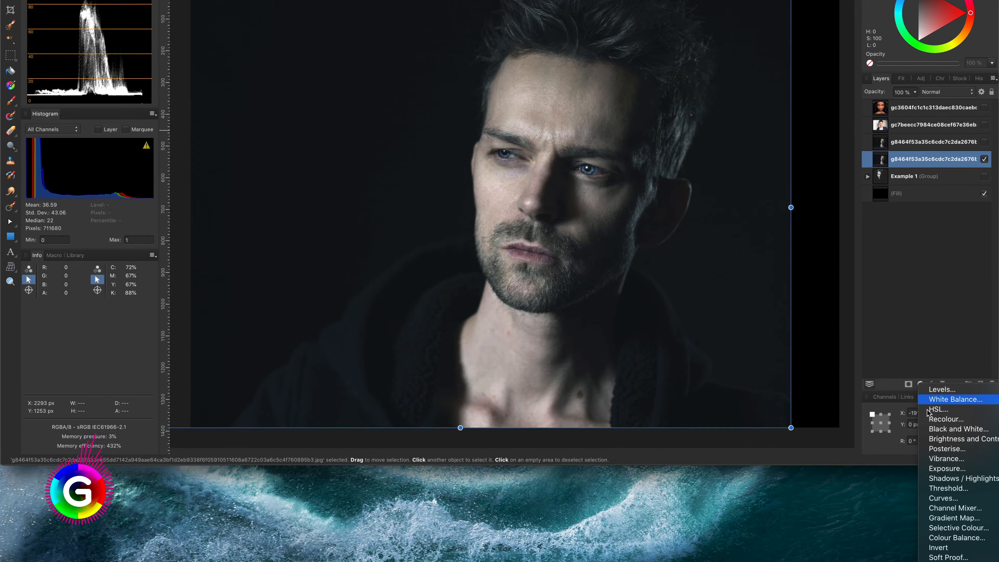
pyautogui.click(951, 508)
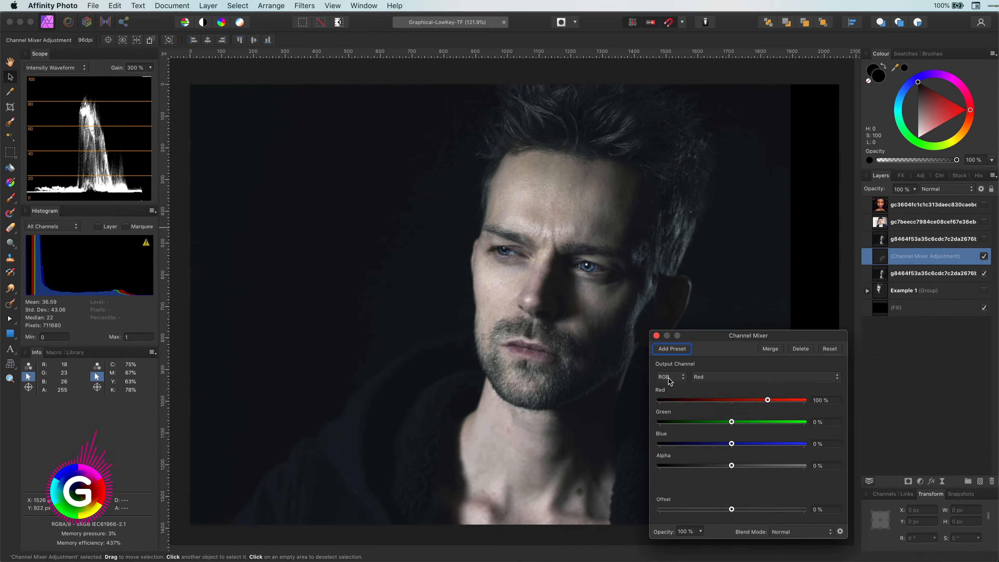
pyautogui.click(671, 377)
pyautogui.click(667, 384)
pyautogui.click(656, 336)
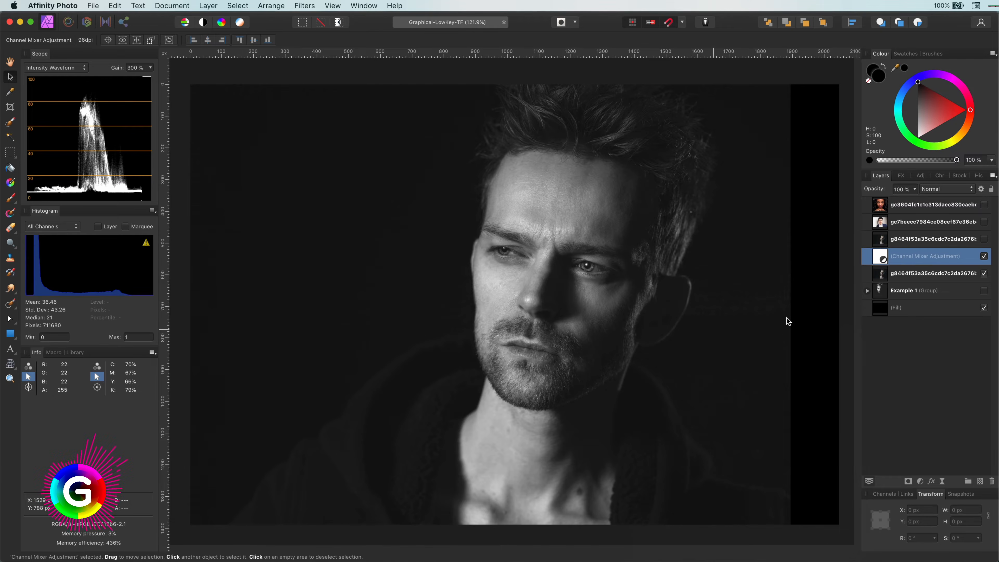
pyautogui.moveTo(883, 263); pyautogui.dragTo(918, 279)
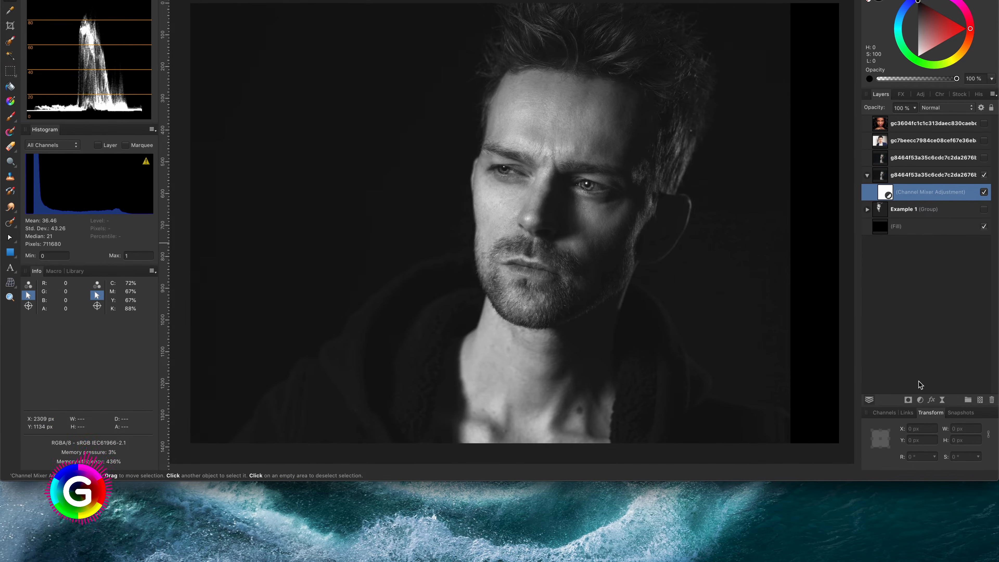
# Add a Curves adjustment inside the hooded portrait layer, pulling the white point inward and the black point to X 0.159
pyautogui.click(921, 480)
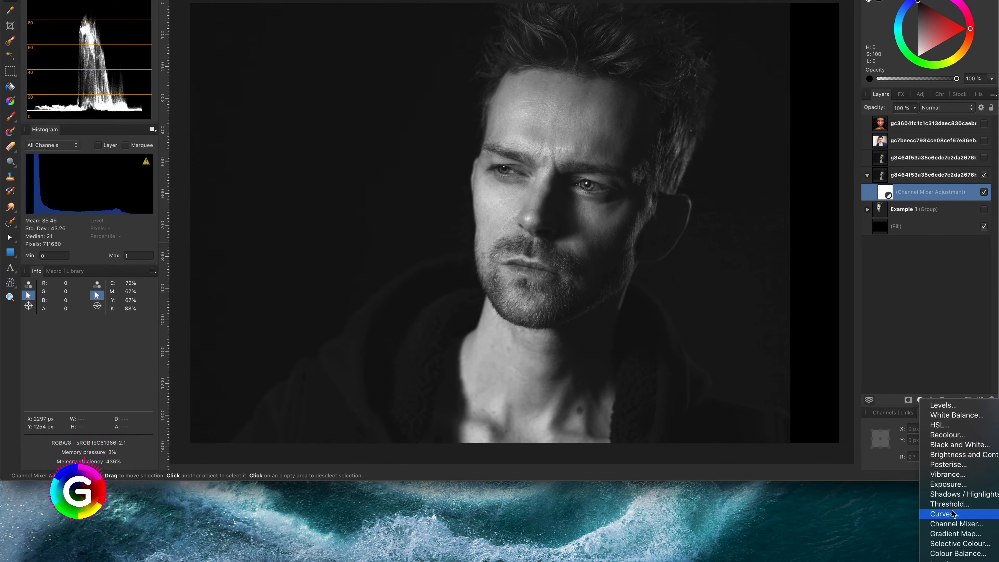
pyautogui.click(945, 514)
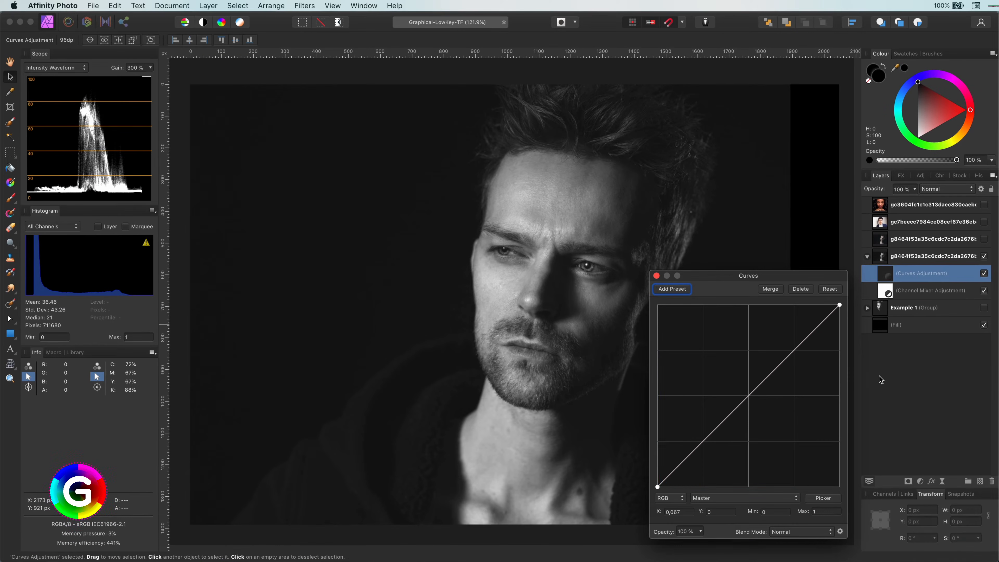
pyautogui.moveTo(839, 305); pyautogui.dragTo(812, 305)
pyautogui.moveTo(658, 486); pyautogui.dragTo(687, 494)
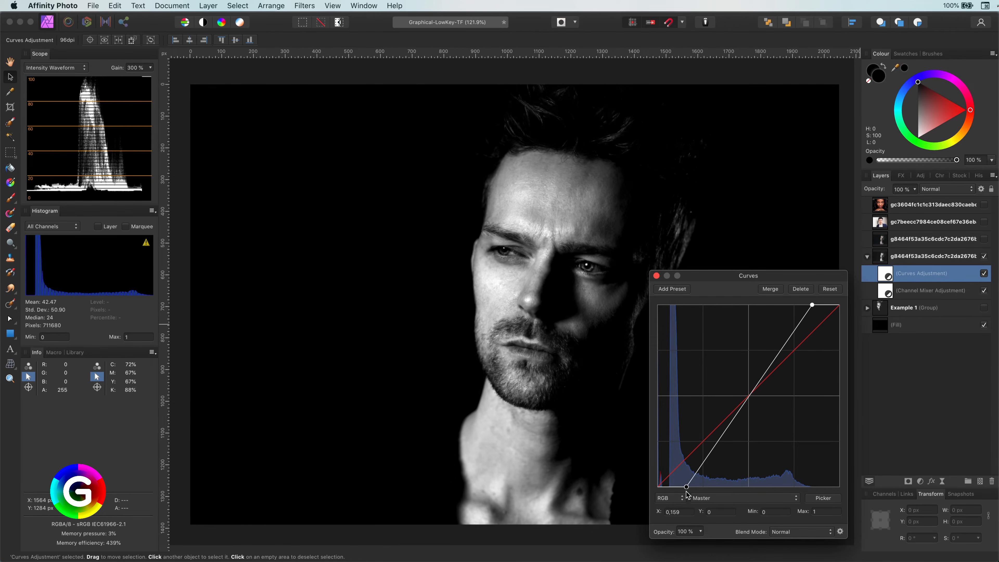
pyautogui.click(656, 276)
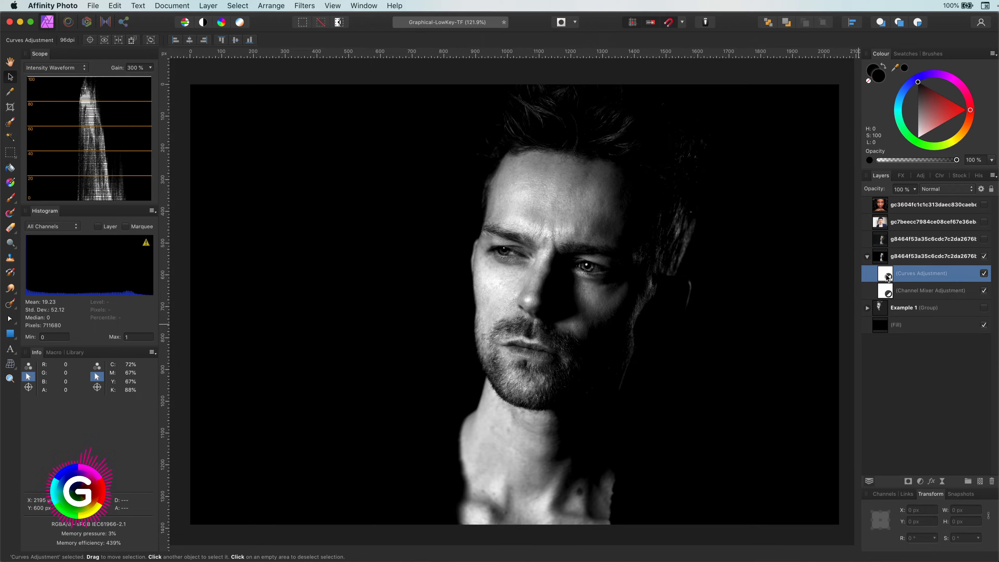
# Set the hooded portrait's source layer blend range from fully transparent at black to fully opaque at about 25% brightness
pyautogui.click(888, 258)
pyautogui.click(981, 189)
pyautogui.moveTo(38, 347); pyautogui.dragTo(37, 474)
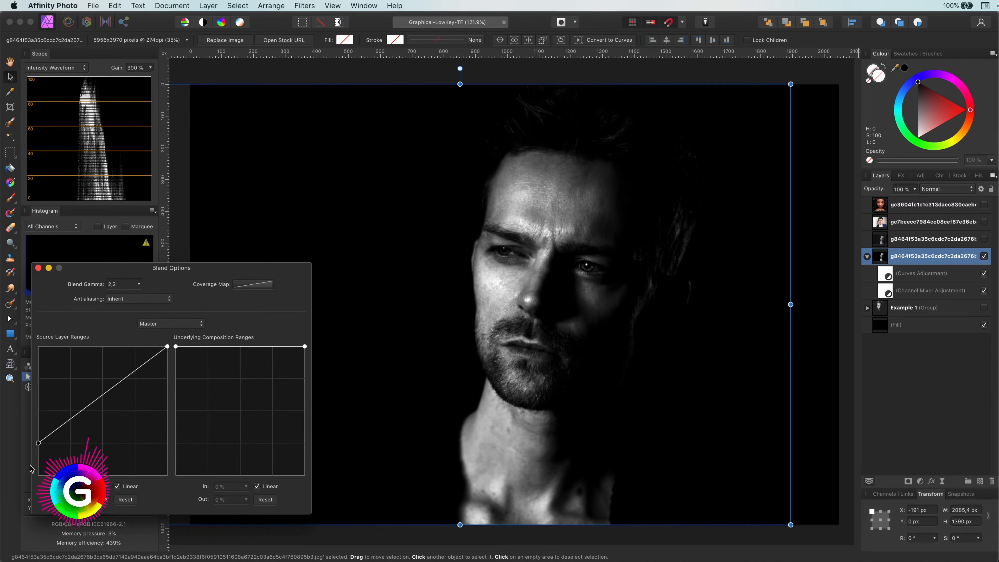
pyautogui.moveTo(168, 346); pyautogui.dragTo(49, 347)
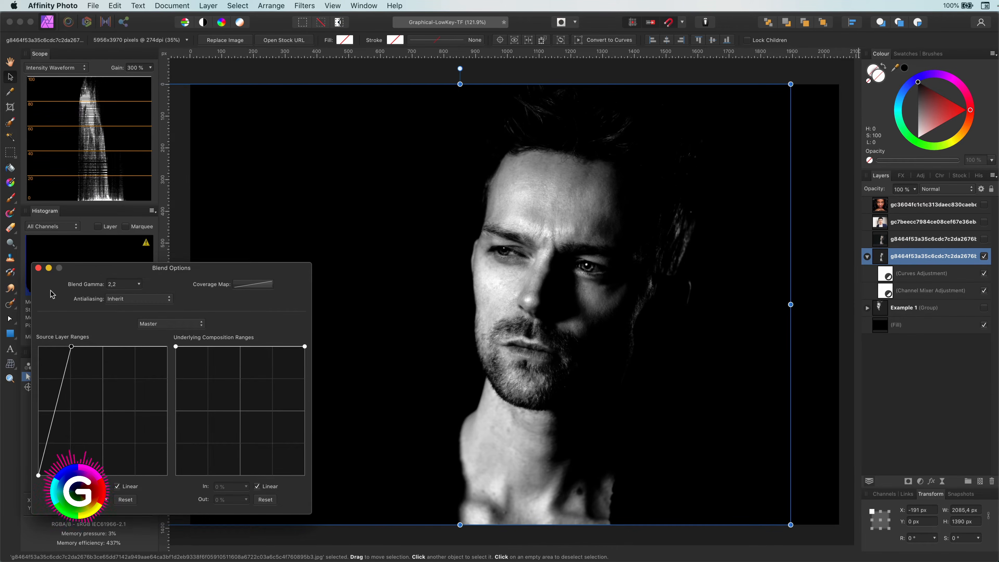
pyautogui.click(38, 268)
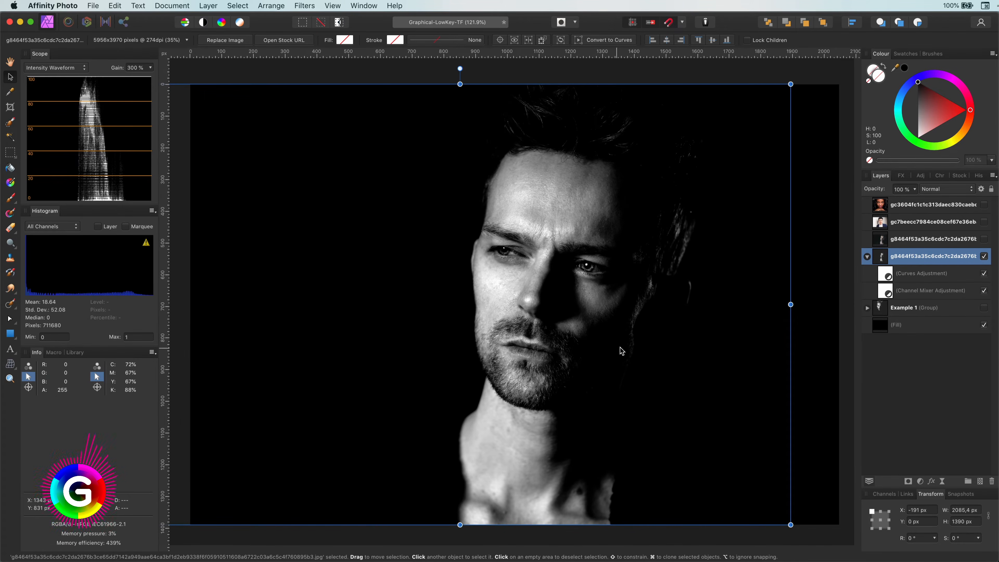
# Reshape the hooded portrait's Curves adjustment into an S-curve, with the black point at X 0 and an upper point at X 0.679, Y 0.786
pyautogui.doubleClick(887, 276)
pyautogui.moveTo(709, 458); pyautogui.dragTo(712, 461)
pyautogui.moveTo(777, 364); pyautogui.dragTo(778, 352)
pyautogui.moveTo(686, 486); pyautogui.dragTo(657, 487)
pyautogui.moveTo(777, 350); pyautogui.dragTo(779, 343)
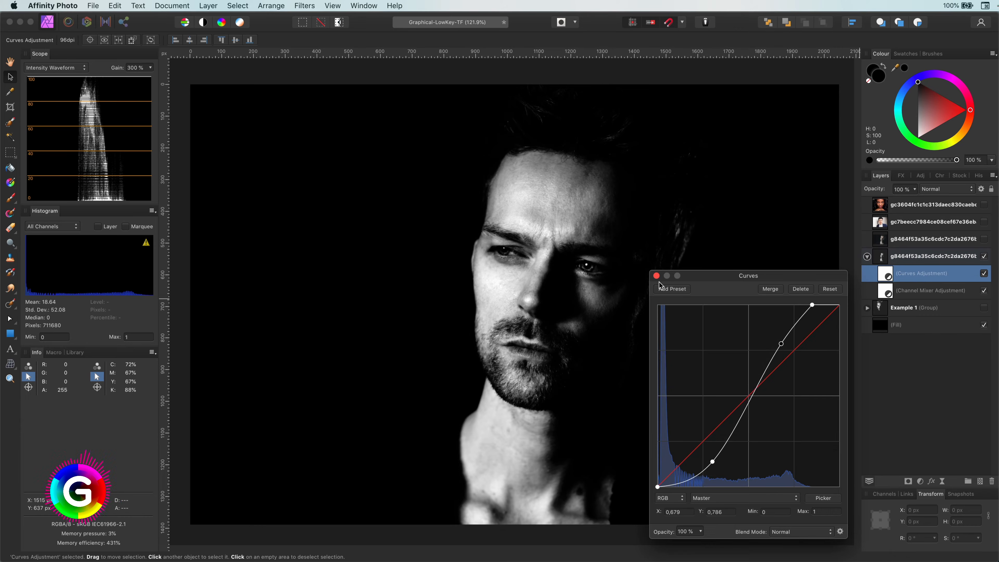
pyautogui.click(656, 276)
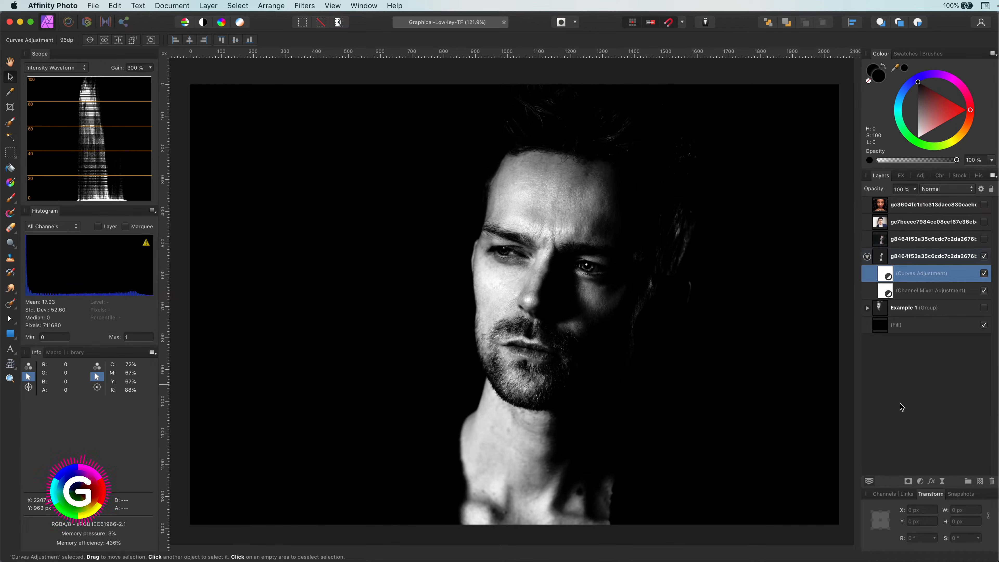
# Add a pixel layer inside the hooded portrait and paint out the ear and hood edge in black with an 88.1 px brush
pyautogui.click(976, 483)
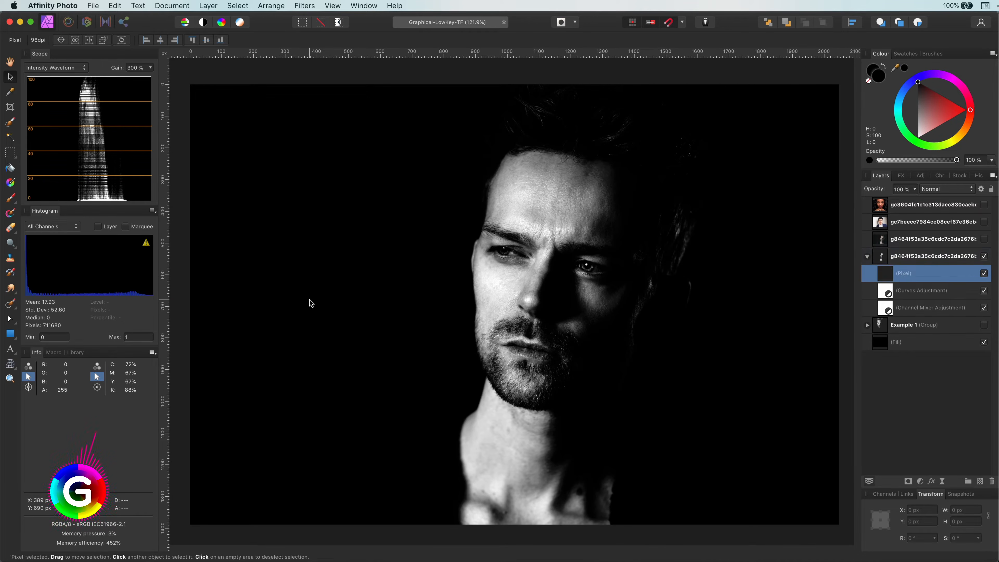
pyautogui.press('b')
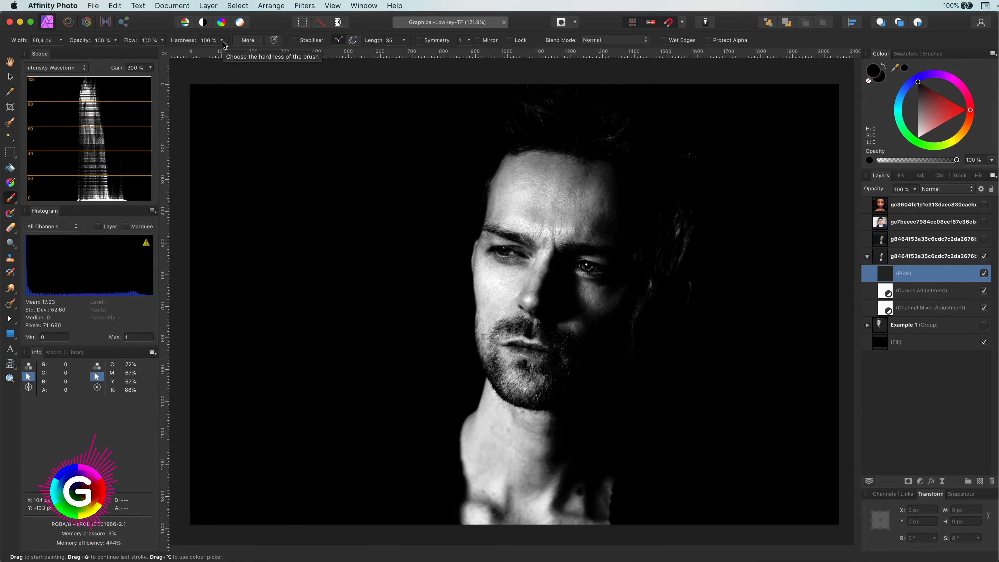
pyautogui.press(']')
pyautogui.press(']')
pyautogui.press(']')
pyautogui.press(']')
pyautogui.moveTo(681, 226)
pyautogui.mouseDown()
pyautogui.moveTo(646, 298)
pyautogui.moveTo(602, 522)
pyautogui.mouseUp()
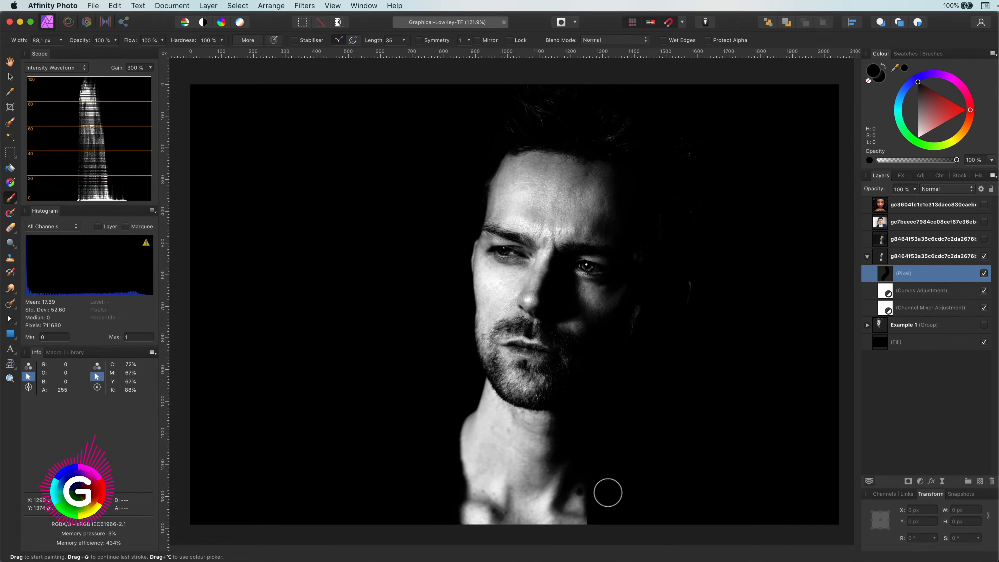
# Soften the brush to 0% hardness and 17% flow, enlarge it to about 310 px and fade the neck and shoulder edges to black
pyautogui.click(410, 409)
pyautogui.moveTo(183, 40); pyautogui.dragTo(95, 45)
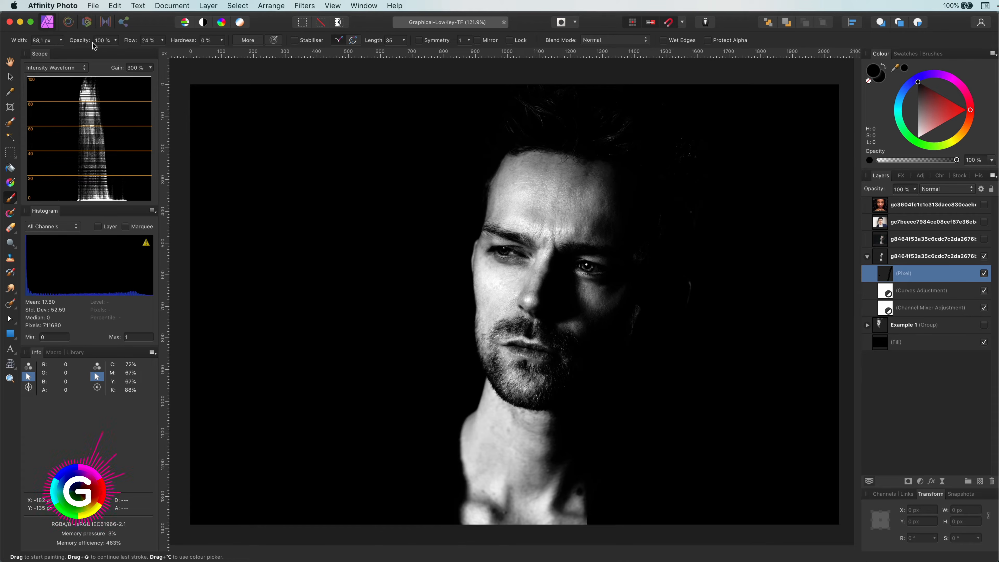
pyautogui.press(']')
pyautogui.press(']')
pyautogui.press(']')
pyautogui.press(']')
pyautogui.press(']')
pyautogui.press(']')
pyautogui.press(']')
pyautogui.press(']')
pyautogui.press(']')
pyautogui.moveTo(401, 457)
pyautogui.mouseDown()
pyautogui.moveTo(638, 472)
pyautogui.moveTo(456, 518)
pyautogui.moveTo(462, 531)
pyautogui.moveTo(535, 536)
pyautogui.moveTo(471, 422)
pyautogui.mouseUp()
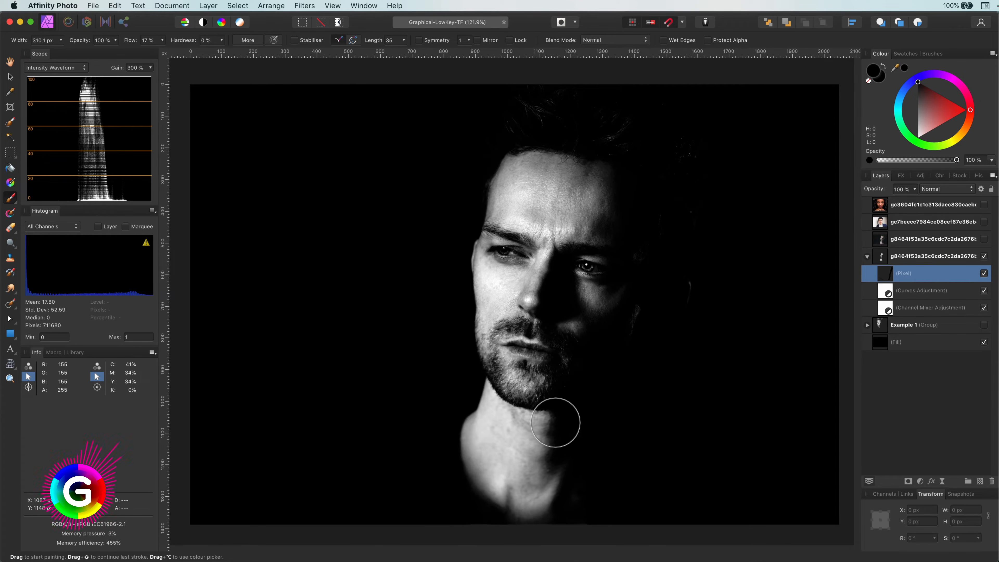
# Enlarge the soft brush to about 717 px and darken the lower neck and chest further
pyautogui.press(']')
pyautogui.press(']')
pyautogui.press(']')
pyautogui.press(']')
pyautogui.press(']')
pyautogui.press(']')
pyautogui.moveTo(455, 490)
pyautogui.mouseDown()
pyautogui.moveTo(486, 460)
pyautogui.moveTo(437, 429)
pyautogui.mouseUp()
pyautogui.press('v')
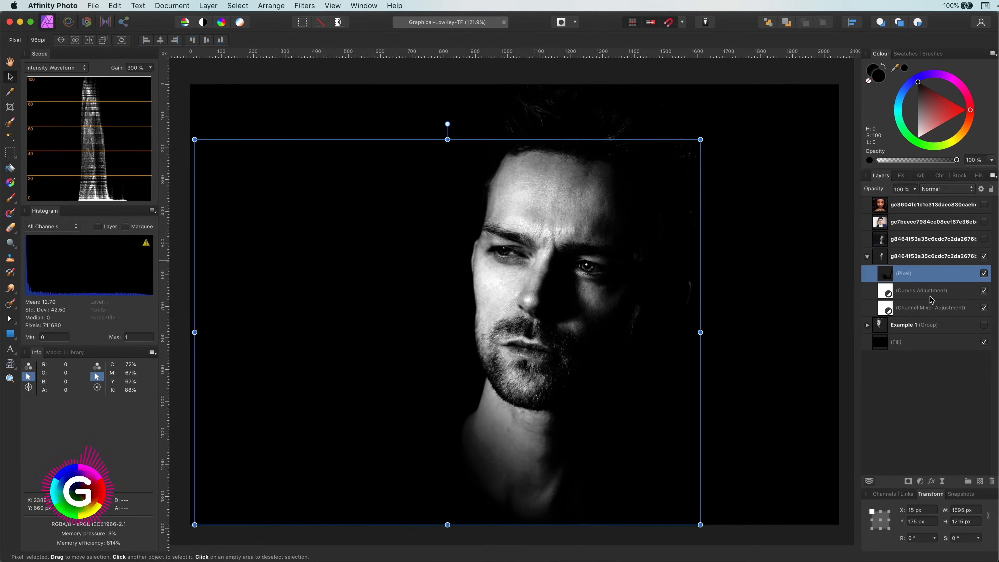
# Raise the shadow and midtone points of the portrait's Curves adjustment, keeping the black point at X 0
pyautogui.doubleClick(887, 292)
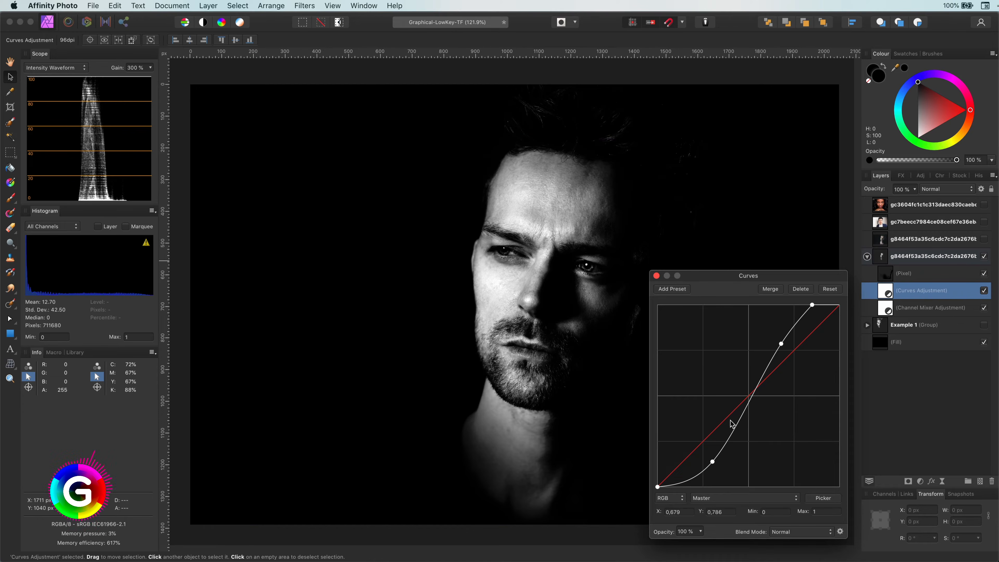
pyautogui.moveTo(731, 437)
pyautogui.mouseDown()
pyautogui.moveTo(731, 415)
pyautogui.moveTo(746, 434)
pyautogui.moveTo(743, 424)
pyautogui.mouseUp()
pyautogui.moveTo(713, 462); pyautogui.dragTo(732, 414)
pyautogui.moveTo(696, 453); pyautogui.dragTo(690, 451)
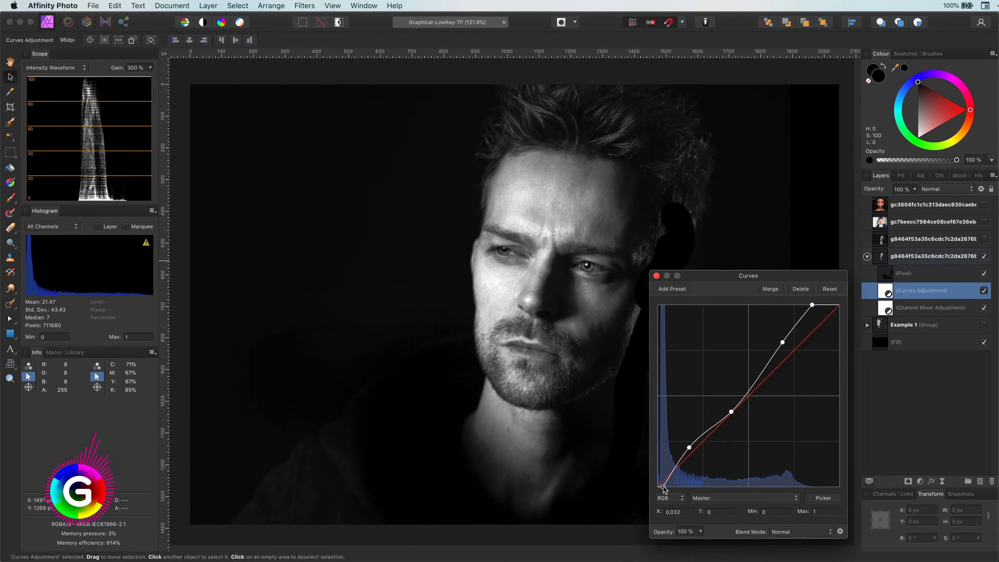
pyautogui.moveTo(658, 487); pyautogui.dragTo(632, 477)
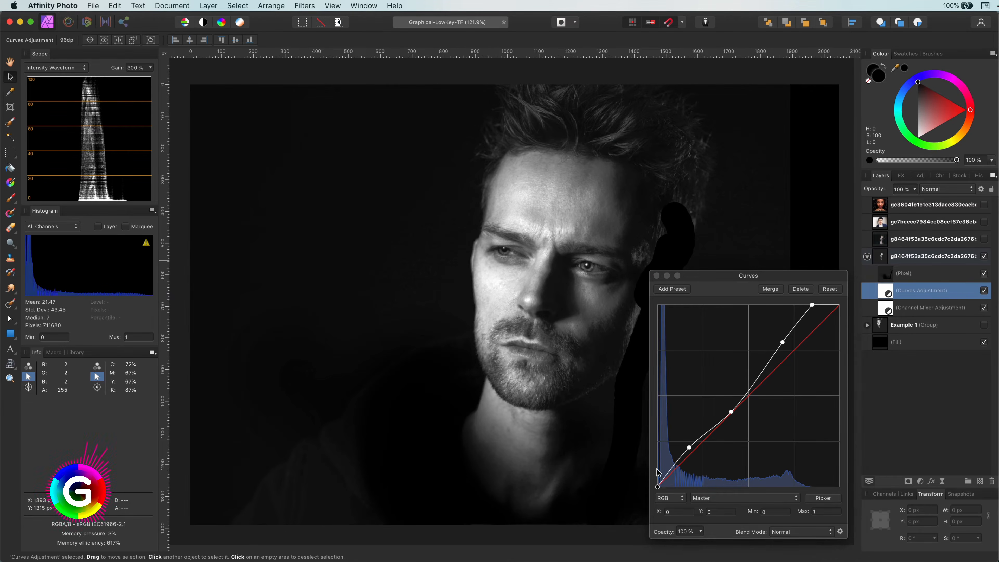
pyautogui.click(632, 477)
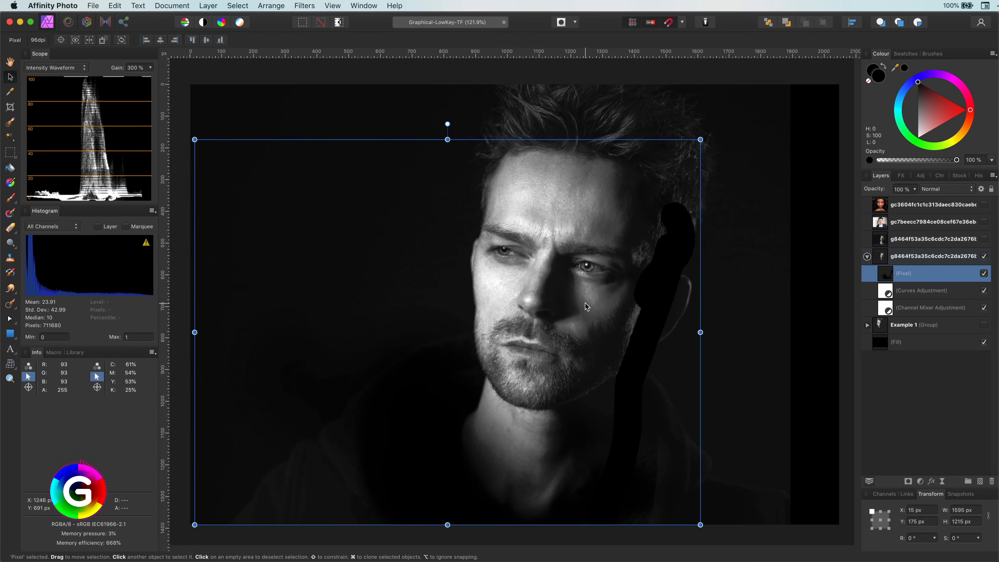
# Paint soft black on the nested pixel layer over the background and ear beside the shadowed side of the head
pyautogui.scroll(4, 585, 303)
pyautogui.press('super+0')
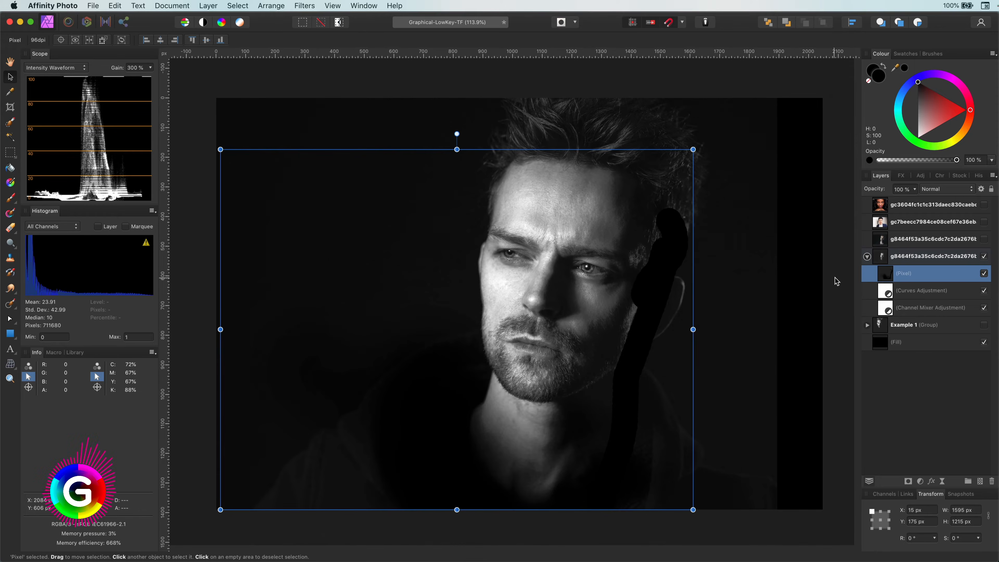
pyautogui.press('b')
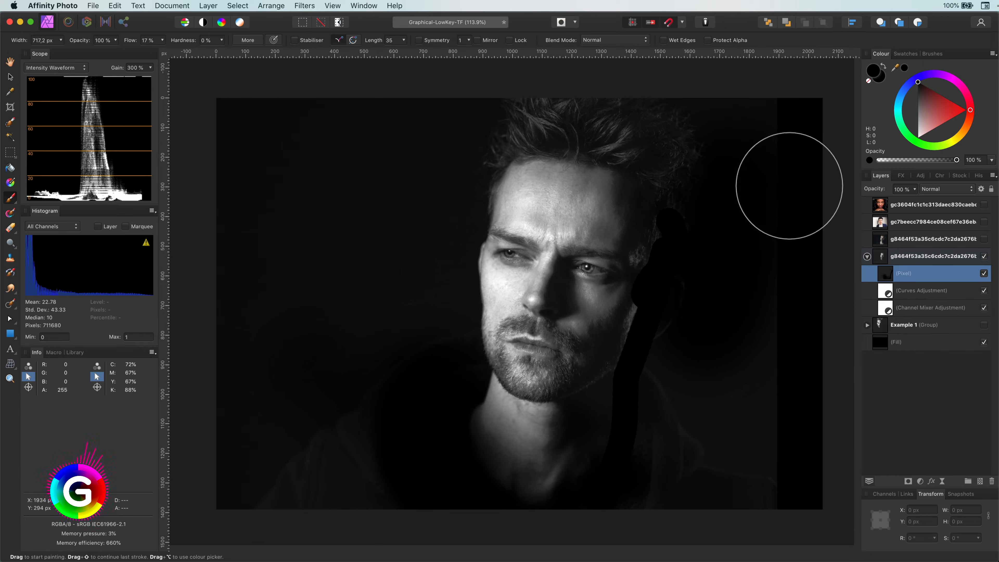
# Tighten the hooded portrait's source layer blend range by moving both points inward, with full opacity starting at about 40% brightness
pyautogui.click(905, 261)
pyautogui.click(981, 190)
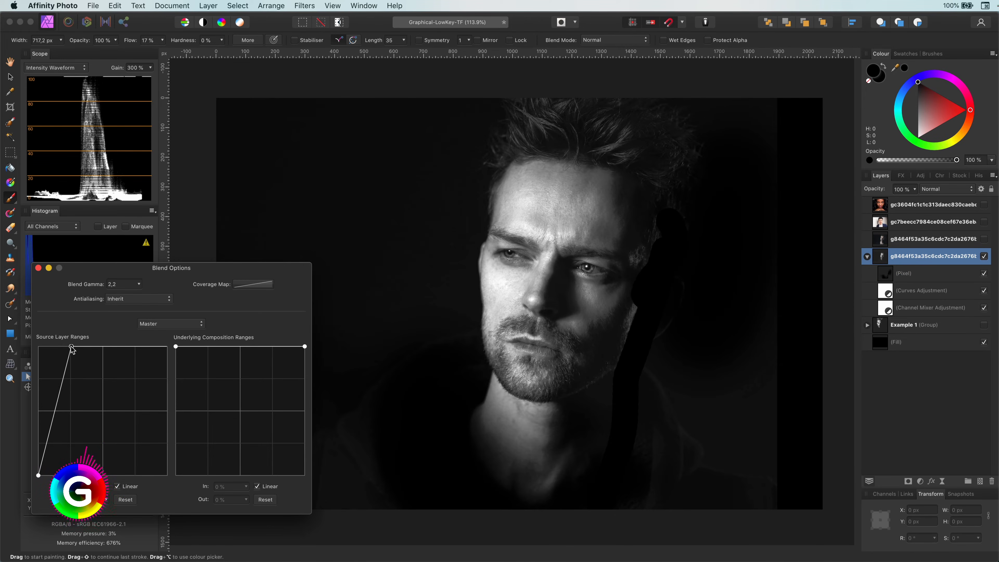
pyautogui.moveTo(71, 348); pyautogui.dragTo(95, 347)
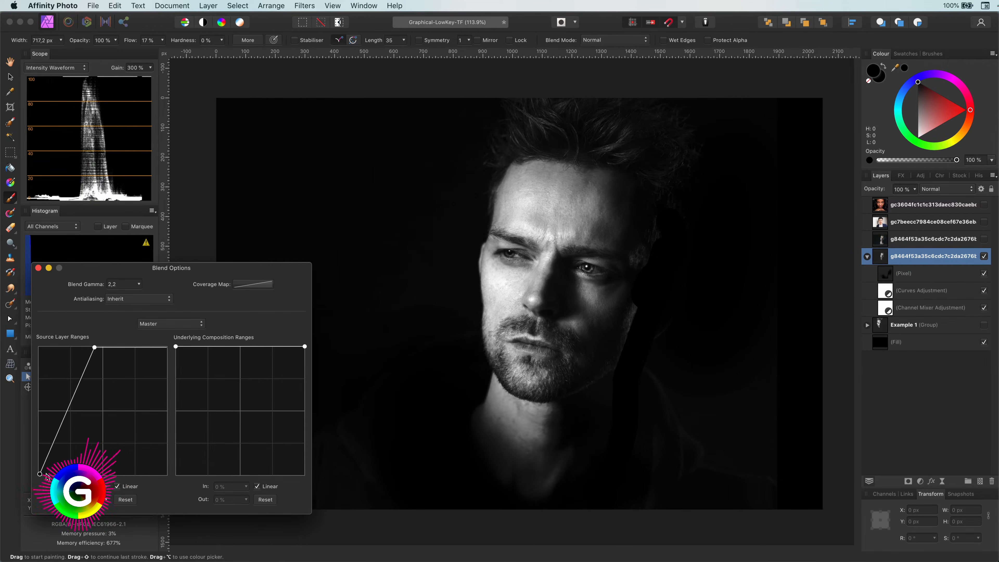
pyautogui.moveTo(46, 475); pyautogui.dragTo(59, 474)
pyautogui.moveTo(96, 350)
pyautogui.mouseDown()
pyautogui.moveTo(118, 348)
pyautogui.moveTo(78, 348)
pyautogui.moveTo(90, 349)
pyautogui.mouseUp()
pyautogui.click(38, 267)
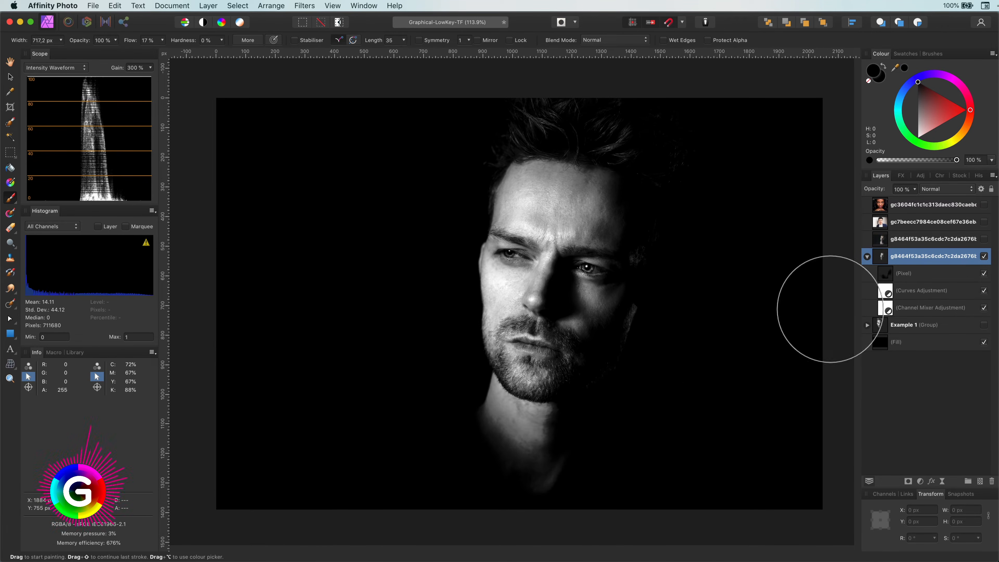
# Darken the shadowed side of the face with soft black strokes on the nested pixel layer, finishing at 4% brush flow
pyautogui.click(890, 273)
pyautogui.moveTo(653, 337)
pyautogui.mouseDown()
pyautogui.moveTo(685, 308)
pyautogui.moveTo(632, 232)
pyautogui.mouseUp()
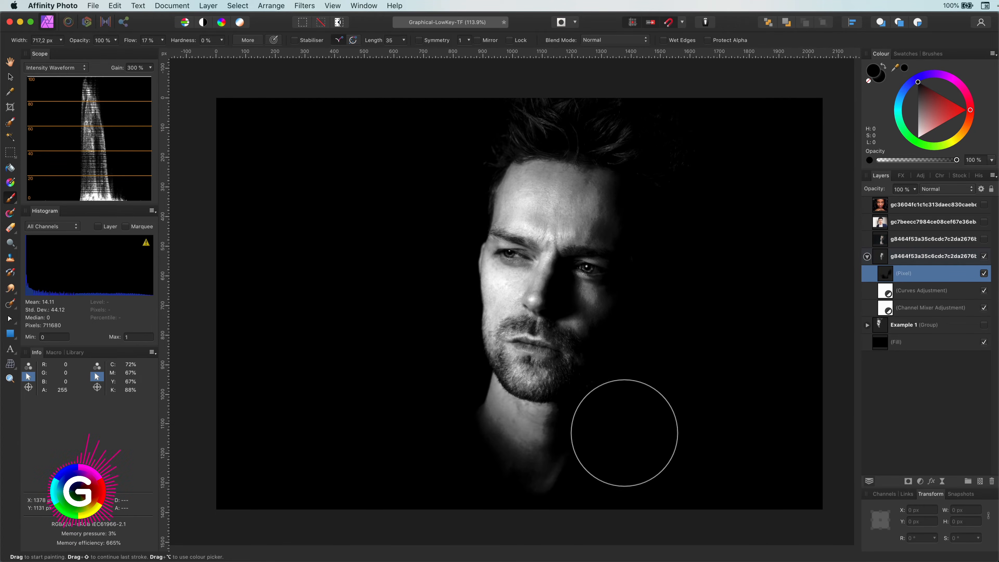
pyautogui.moveTo(647, 194); pyautogui.dragTo(613, 181)
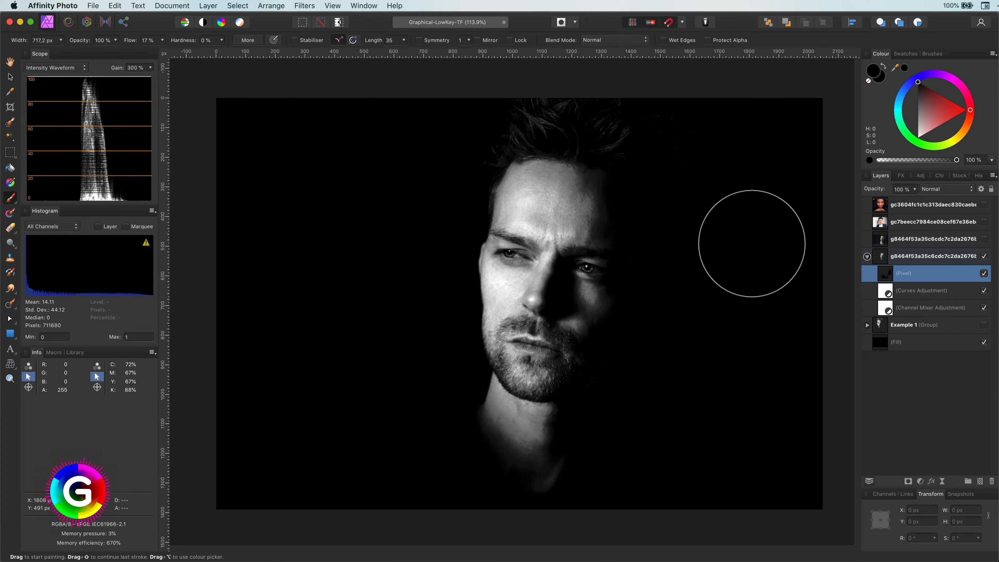
pyautogui.press('super+z')
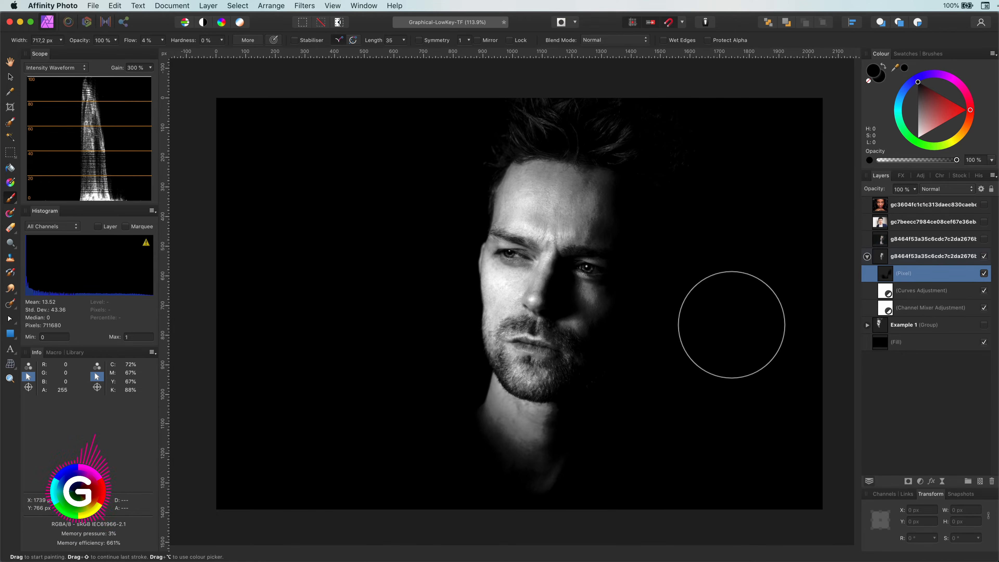
# Inspect the shaded face up close and compare the edited portrait with the hidden original copy
pyautogui.scroll(5, 598, 283)
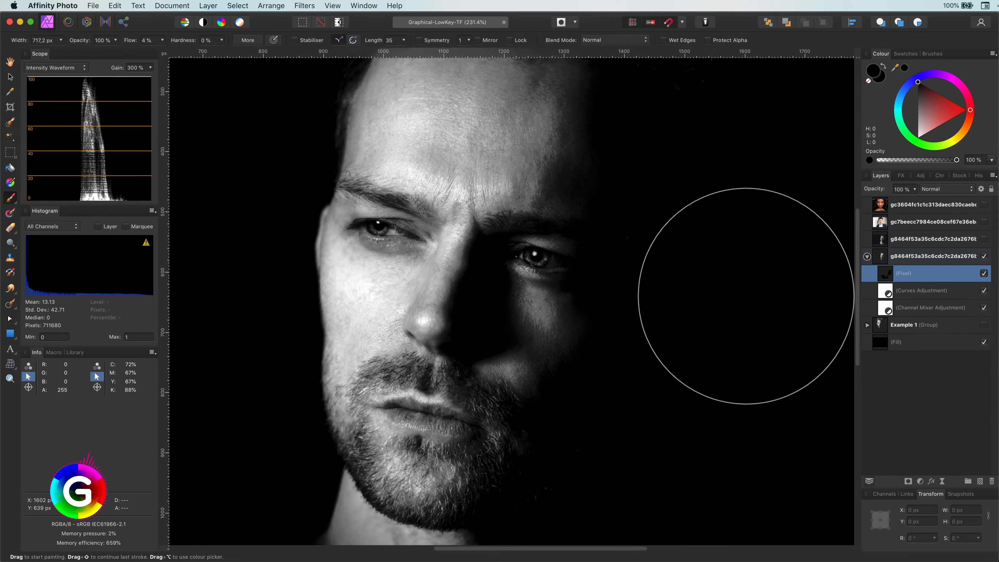
pyautogui.scroll(-4, 745, 296)
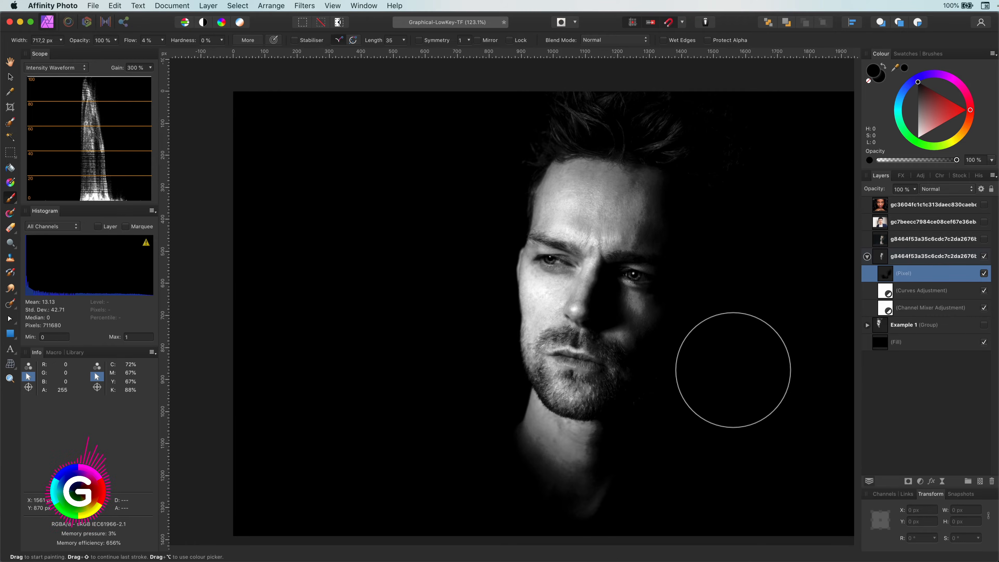
pyautogui.press('super+0')
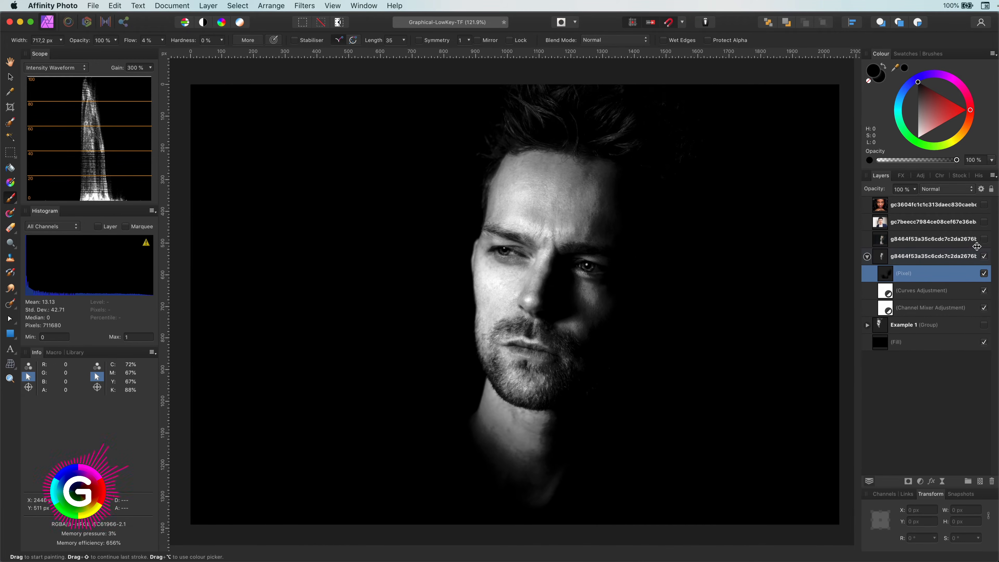
pyautogui.click(984, 239)
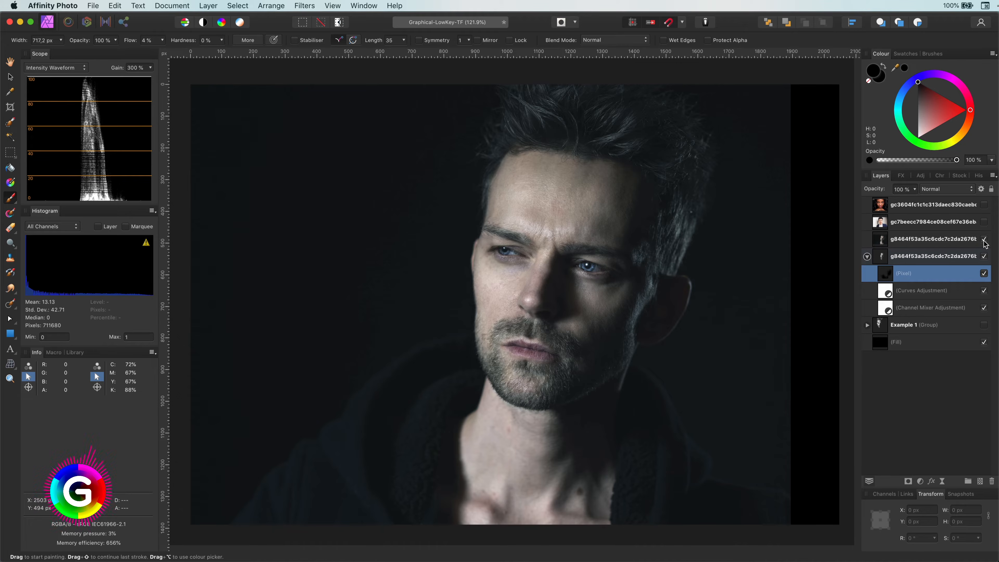
pyautogui.click(984, 239)
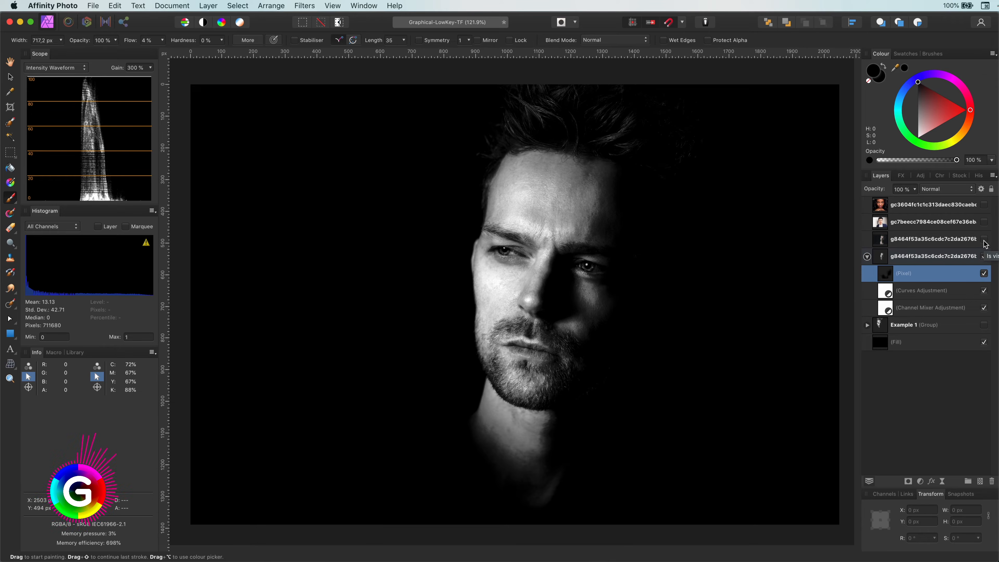
# Add a second Curves adjustment above the pixel layer inside the portrait and set it to Gray mode, Intensity channel
pyautogui.click(921, 482)
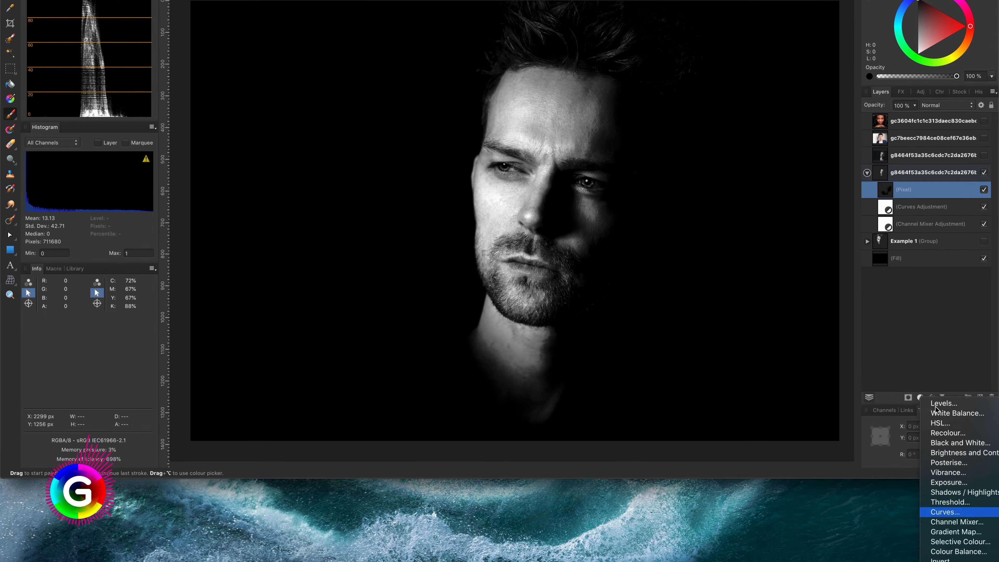
pyautogui.click(946, 511)
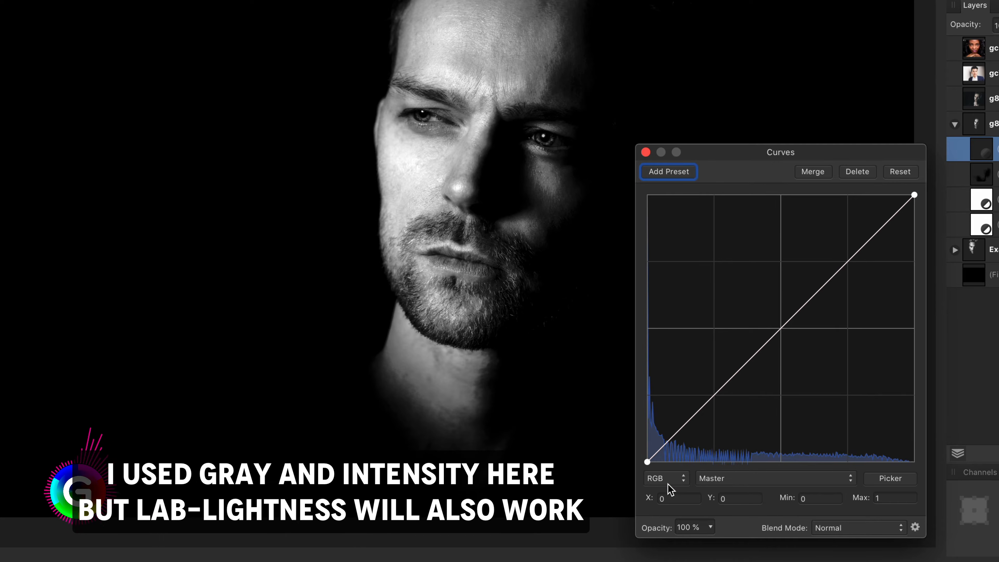
pyautogui.click(668, 483)
pyautogui.click(669, 467)
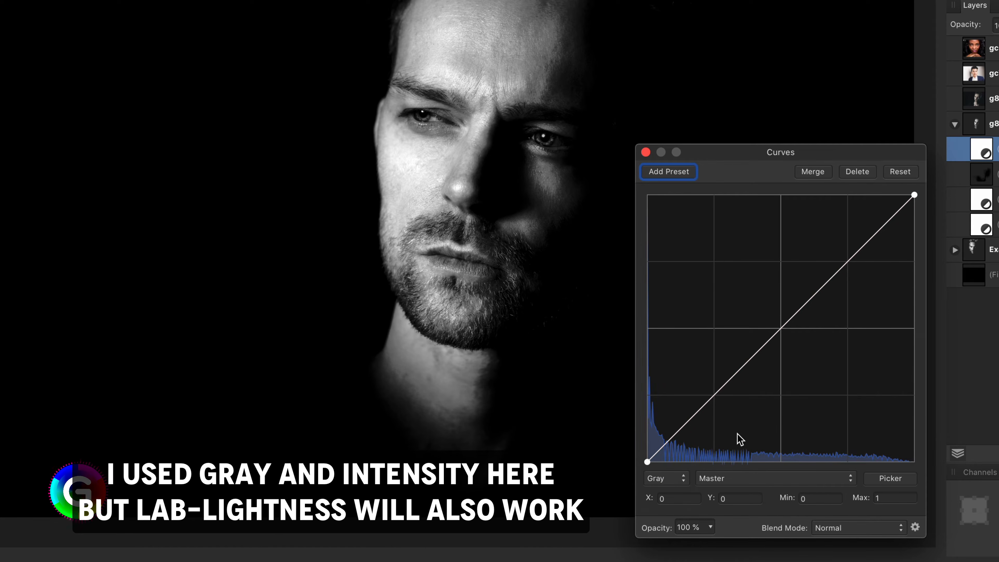
pyautogui.click(736, 478)
pyautogui.click(739, 490)
# Lift the new curve's midtones to X 0.432, Y 0.643 and invert the adjustment's mask
pyautogui.moveTo(769, 341); pyautogui.dragTo(767, 312)
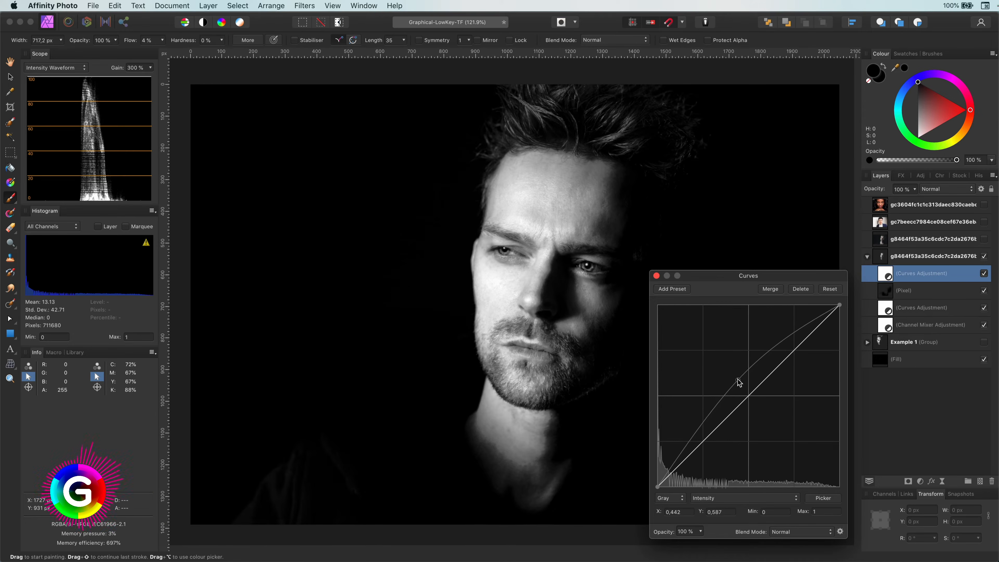
pyautogui.moveTo(738, 379); pyautogui.dragTo(736, 370)
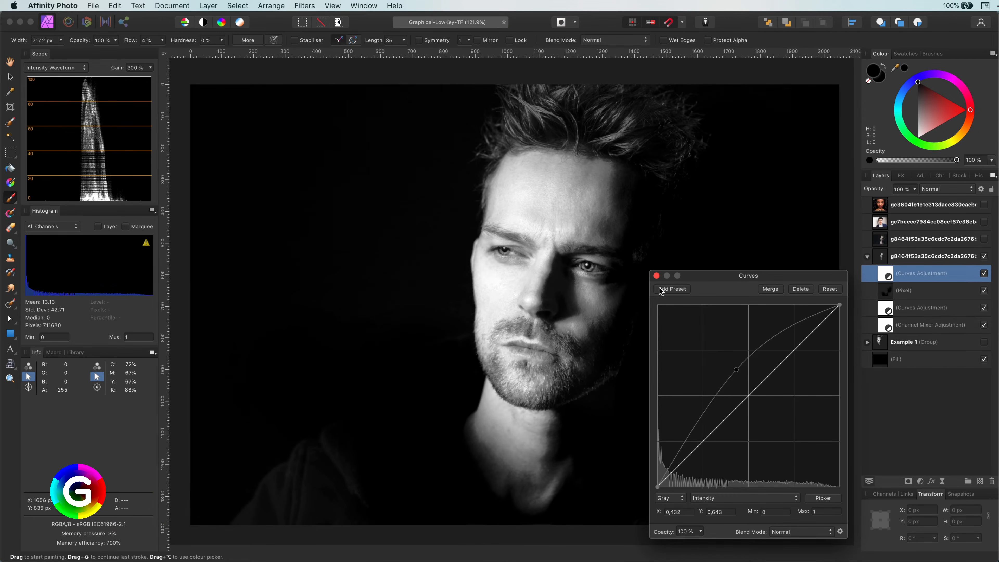
pyautogui.click(657, 275)
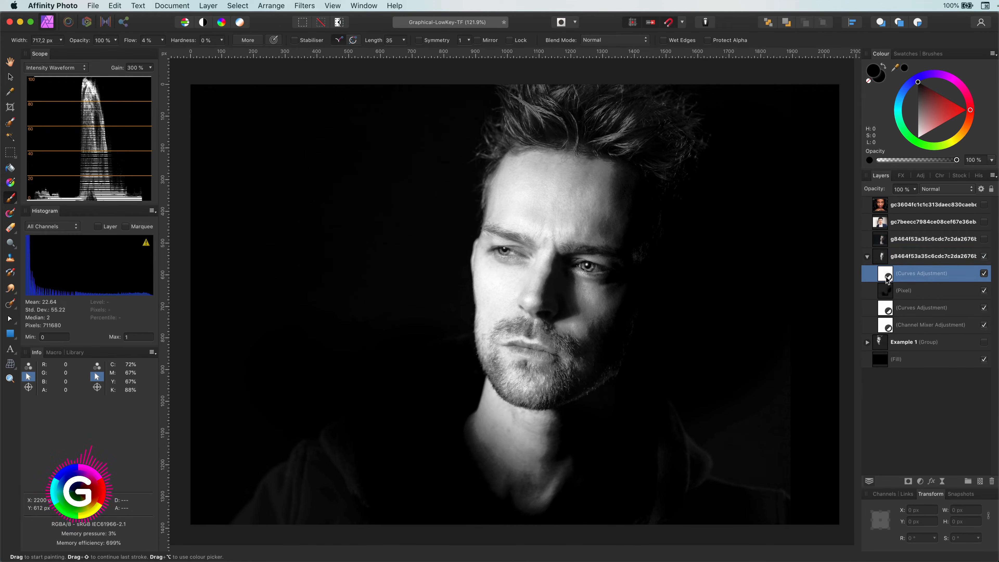
pyautogui.press('super+i')
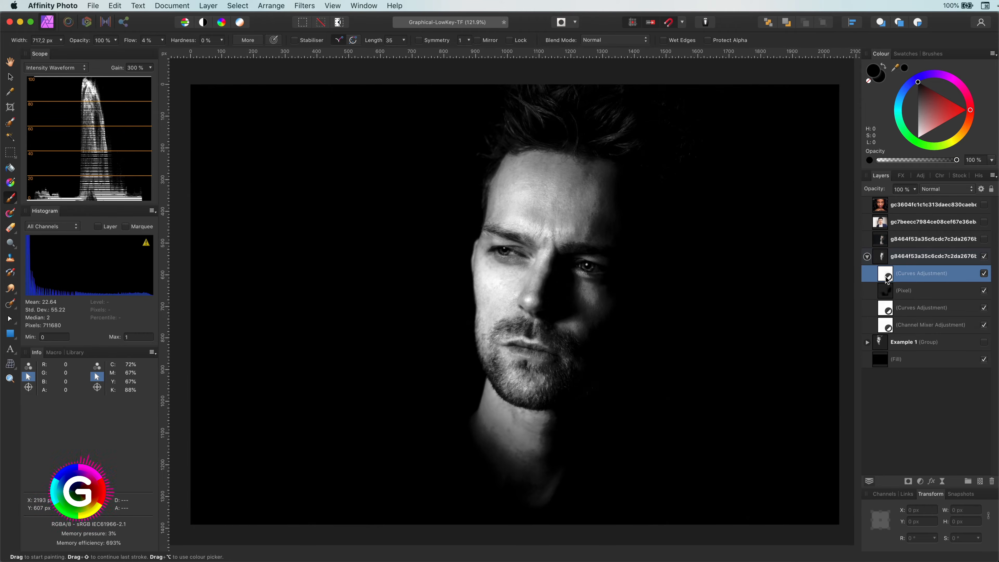
# Brighten the shadowed eye by painting white on the upper Curves adjustment's mask with a small soft brush at 23% flow
pyautogui.press('[')
pyautogui.press('[')
pyautogui.press('[')
pyautogui.press('[')
pyautogui.press('[')
pyautogui.press('[')
pyautogui.press('[')
pyautogui.press('[')
pyautogui.press('[')
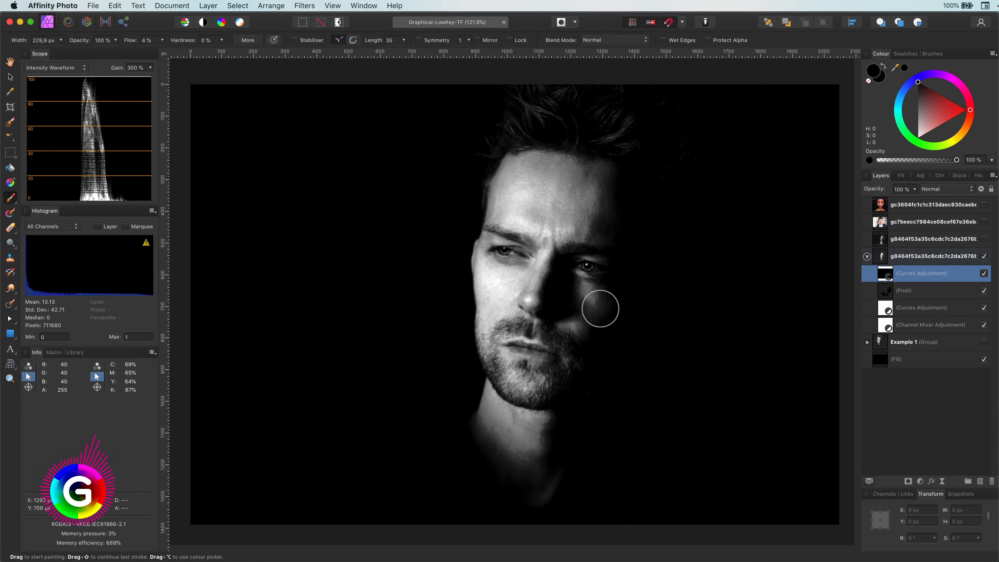
pyautogui.press('x')
pyautogui.scroll(5, 602, 279)
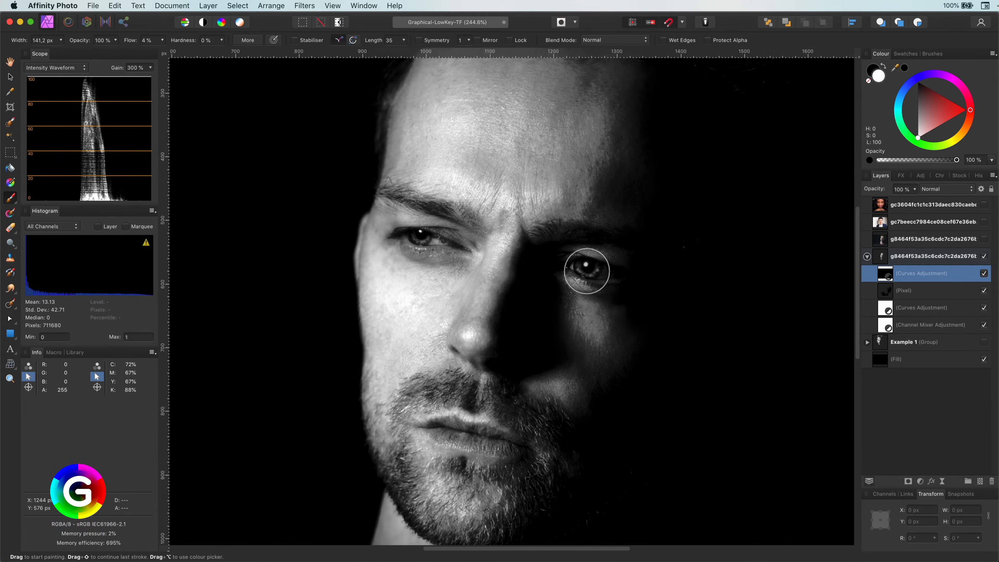
pyautogui.press('[')
pyautogui.press('[')
pyautogui.press('[')
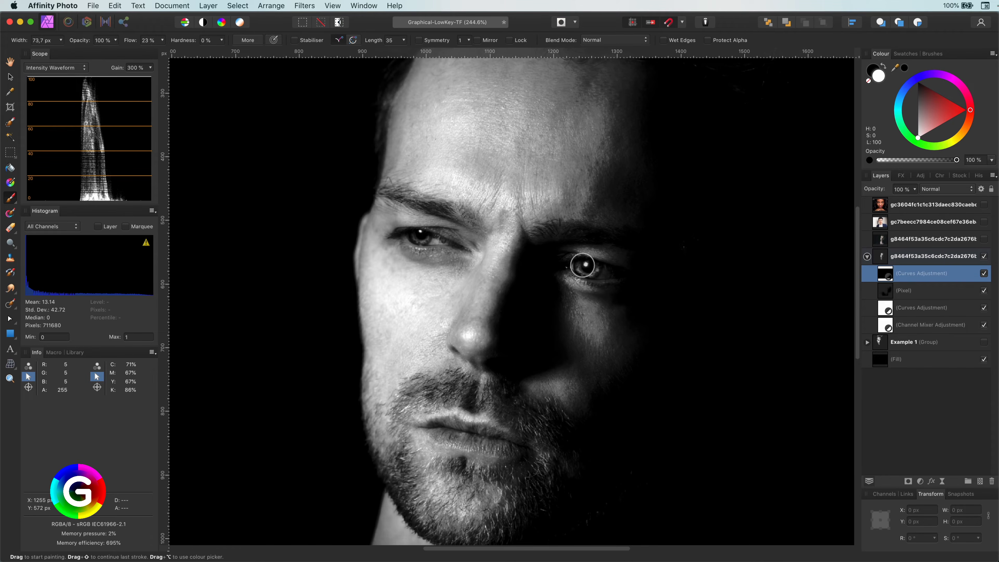
# Brighten the lit edge of the face and neck with soft white mask strokes at 9% flow and check the adjustment's effect
pyautogui.scroll(-5, 637, 236)
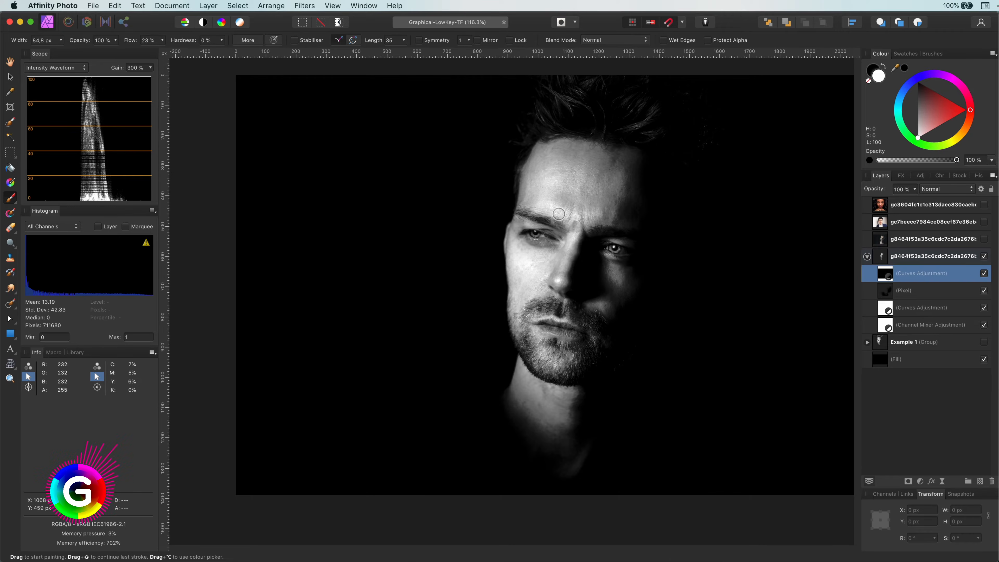
pyautogui.press(']')
pyautogui.press(']')
pyautogui.press(']')
pyautogui.moveTo(532, 211)
pyautogui.mouseDown()
pyautogui.moveTo(526, 277)
pyautogui.moveTo(520, 199)
pyautogui.moveTo(530, 172)
pyautogui.moveTo(525, 367)
pyautogui.mouseUp()
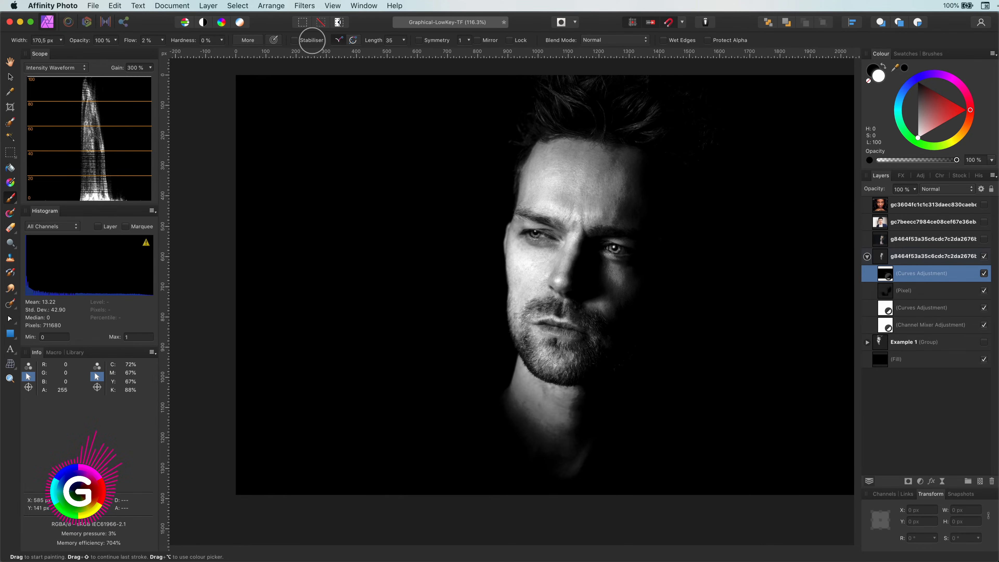
pyautogui.moveTo(132, 41); pyautogui.dragTo(136, 41)
pyautogui.moveTo(528, 211); pyautogui.dragTo(529, 163)
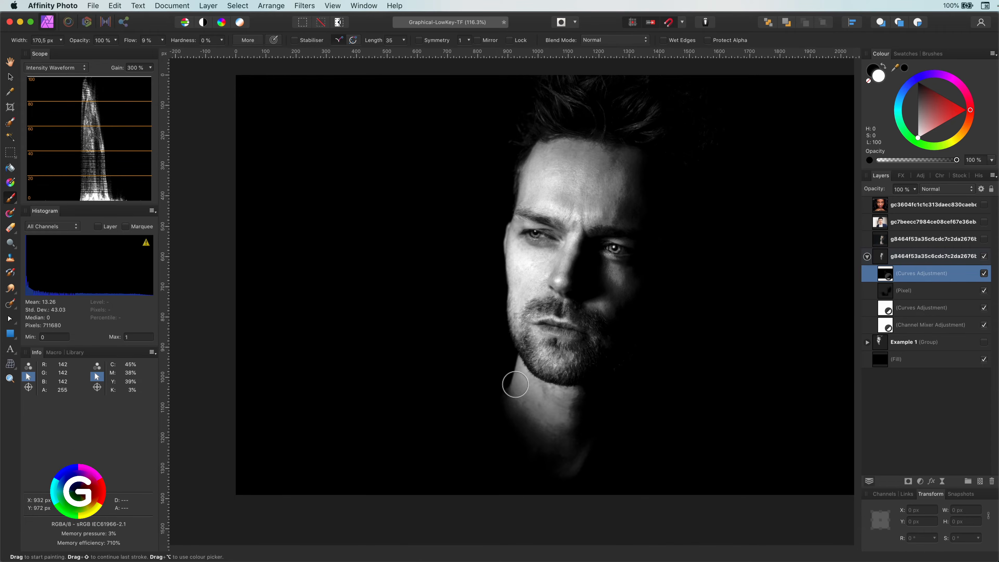
pyautogui.moveTo(515, 384); pyautogui.dragTo(524, 368)
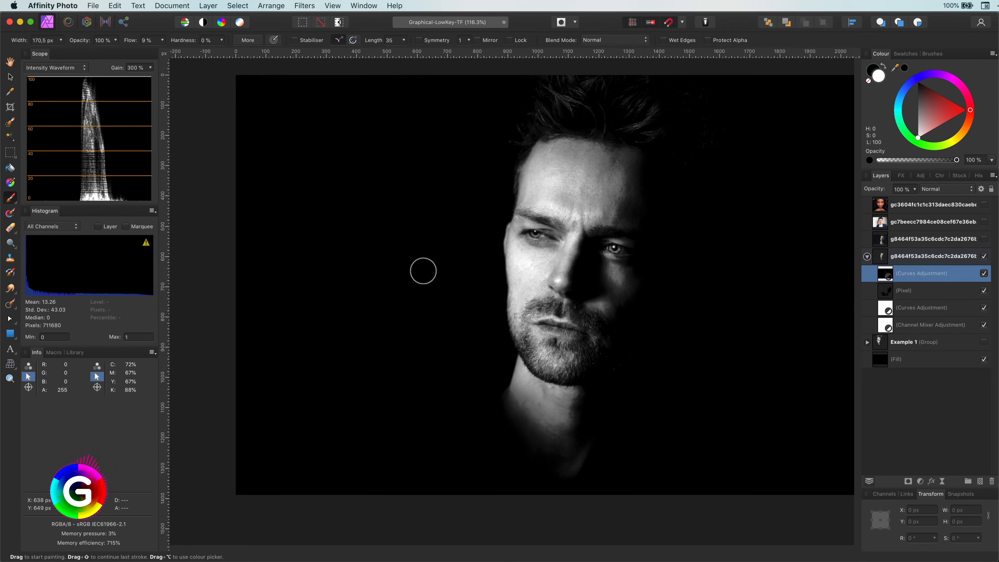
pyautogui.click(984, 273)
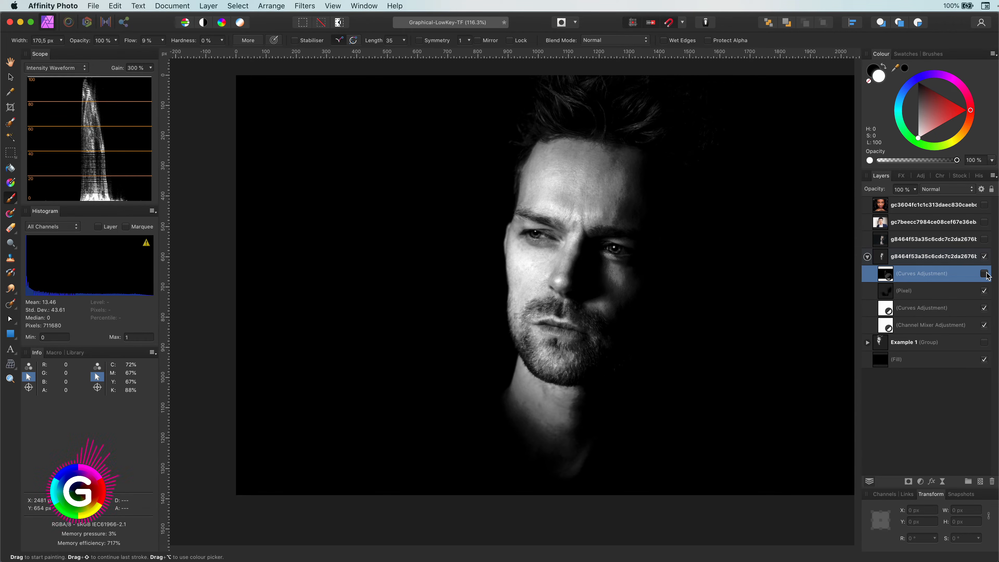
pyautogui.click(985, 273)
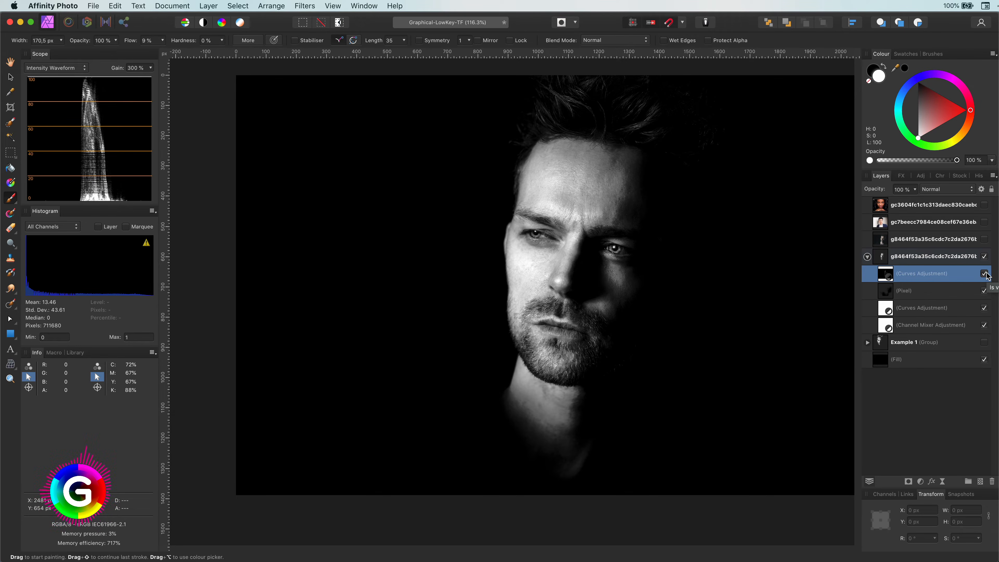
# Collapse and hide the finished portrait layer and show the photo of the man in the blue suit
pyautogui.click(867, 257)
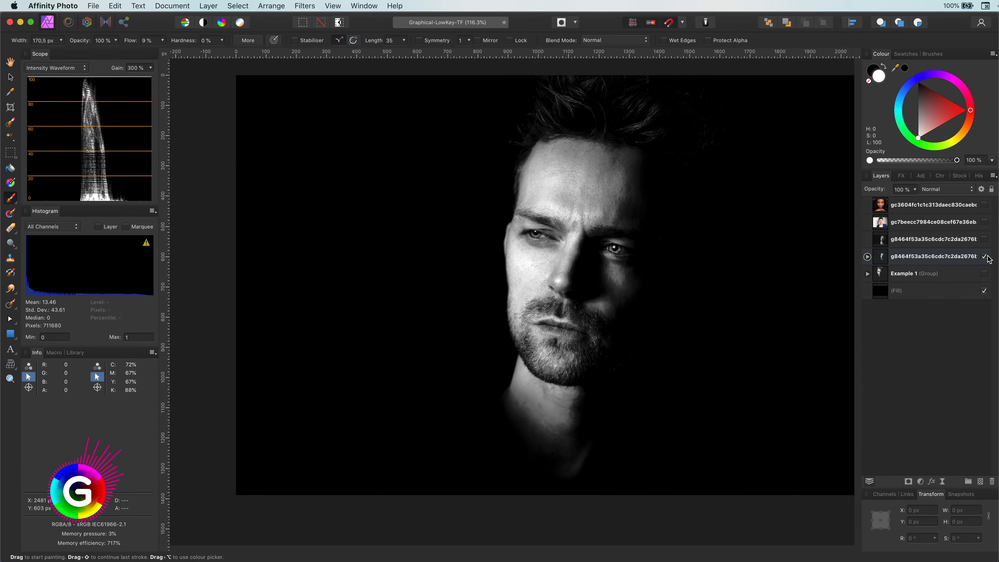
pyautogui.click(986, 256)
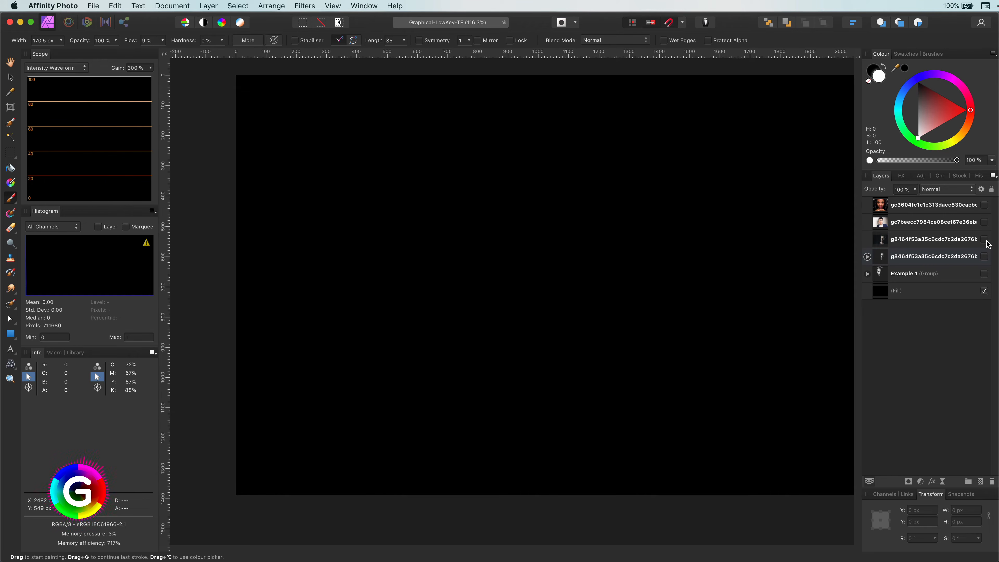
pyautogui.click(985, 223)
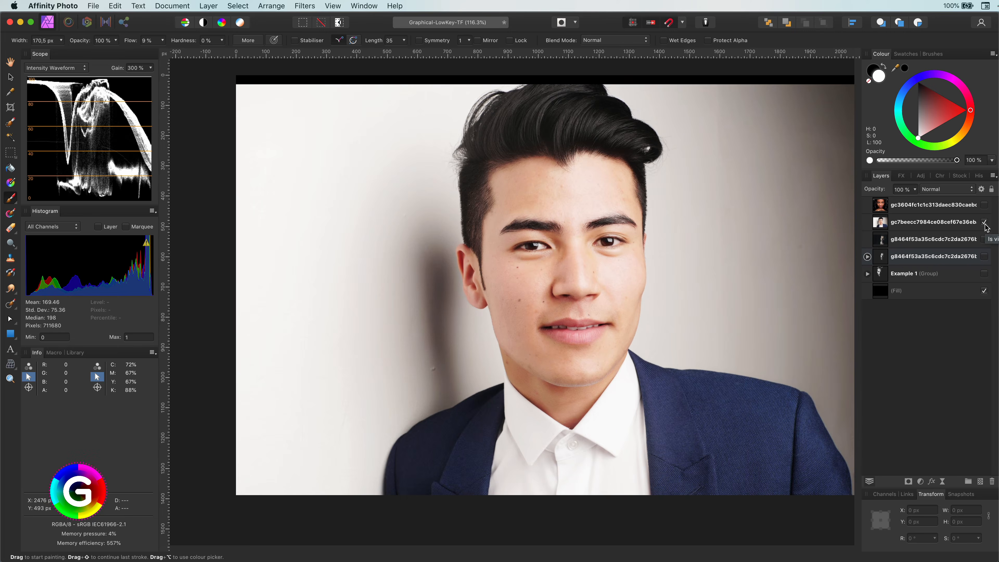
pyautogui.press('super+0')
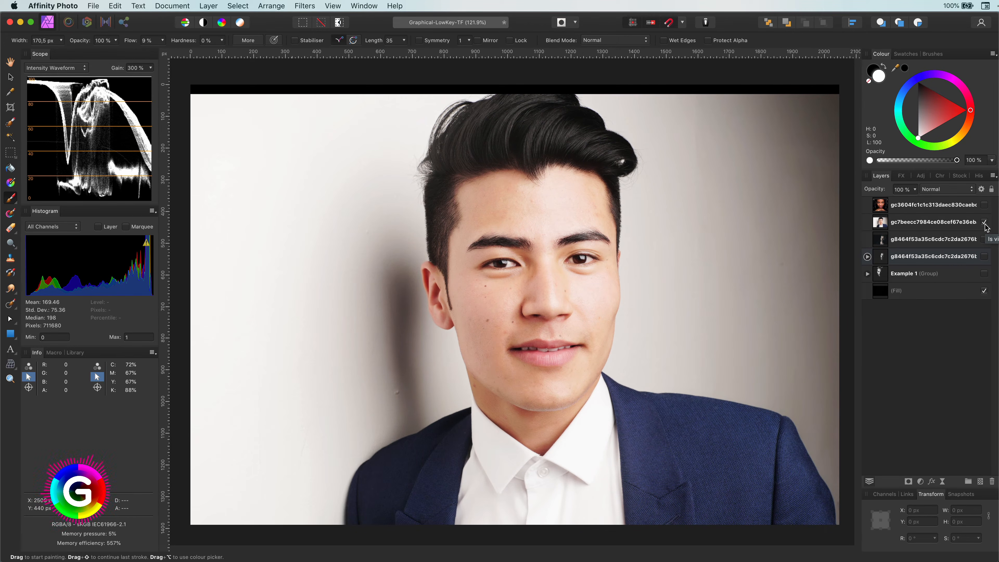
# Duplicate the blue-suit photo layer and select the man, including his suit and shirt, with a 47 px Selection Brush
pyautogui.click(964, 222)
pyautogui.press('super+j')
pyautogui.press('w')
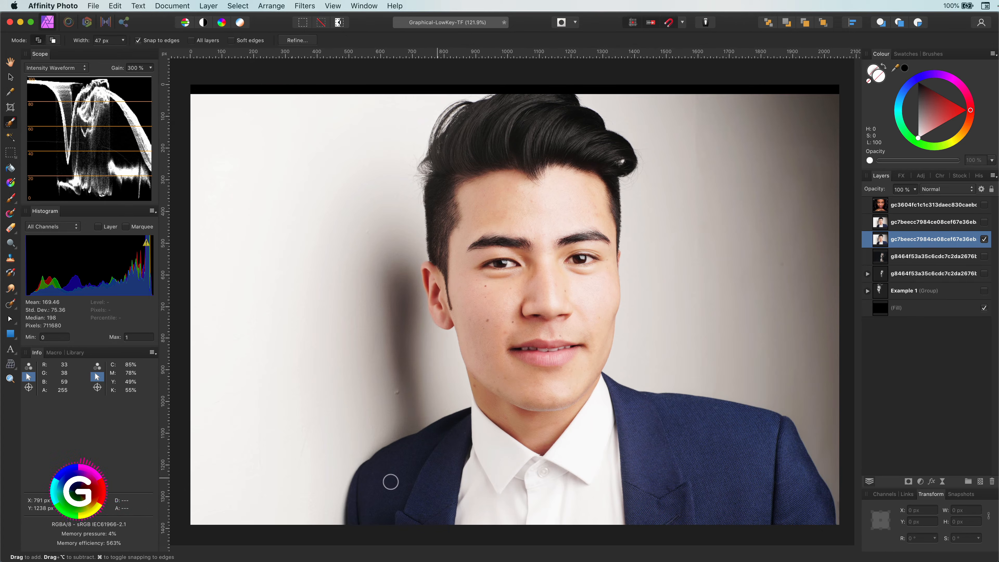
pyautogui.moveTo(391, 482)
pyautogui.mouseDown()
pyautogui.moveTo(487, 405)
pyautogui.moveTo(531, 149)
pyautogui.moveTo(800, 507)
pyautogui.moveTo(549, 347)
pyautogui.moveTo(637, 379)
pyautogui.moveTo(649, 398)
pyautogui.moveTo(433, 276)
pyautogui.moveTo(492, 222)
pyautogui.mouseUp()
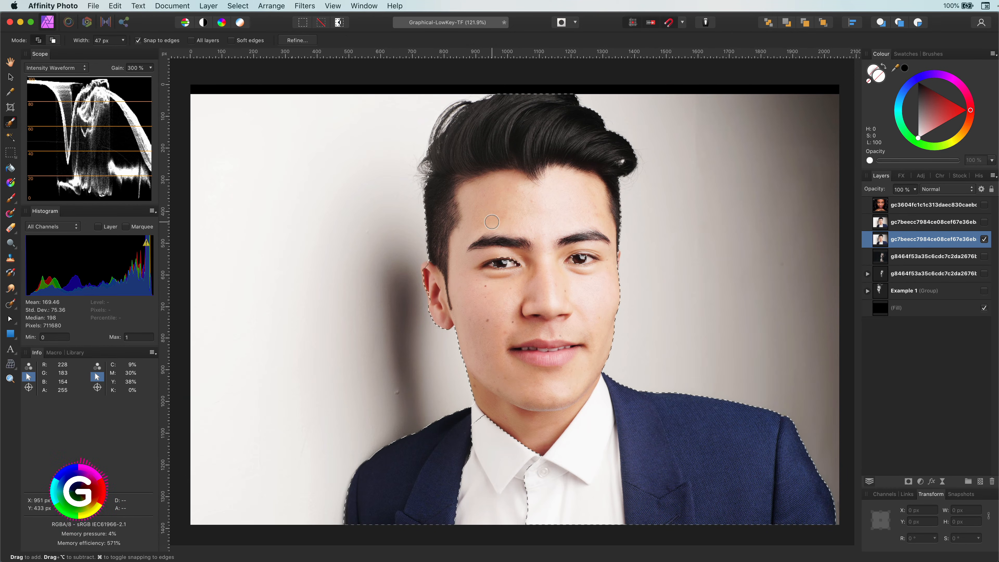
pyautogui.moveTo(542, 491); pyautogui.dragTo(512, 490)
# Refine the selection by matting the hair edge, marking the eyes and face as foreground, and outputting to New layer with mask
pyautogui.click(297, 40)
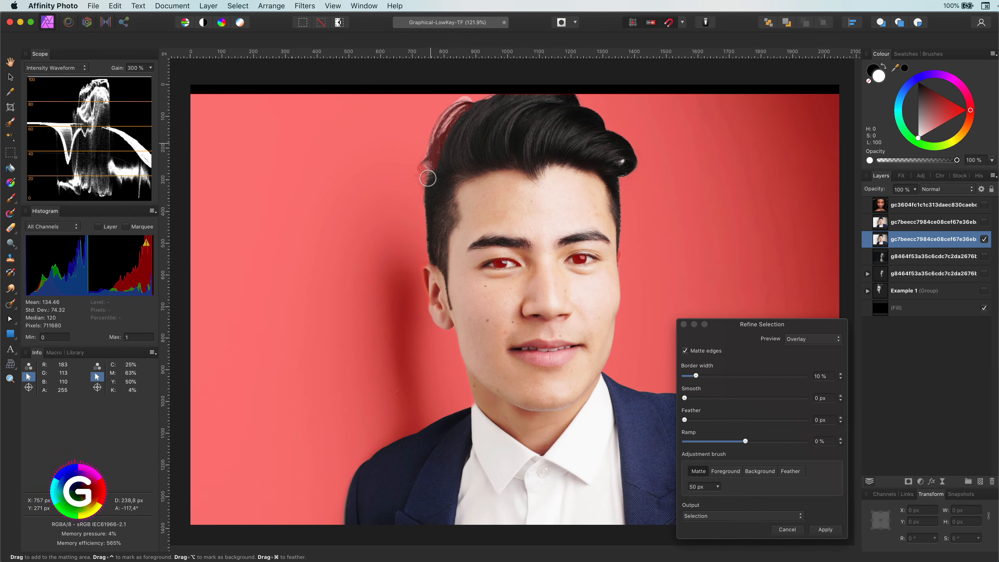
pyautogui.moveTo(428, 179); pyautogui.dragTo(427, 179)
pyautogui.moveTo(594, 260); pyautogui.dragTo(567, 262)
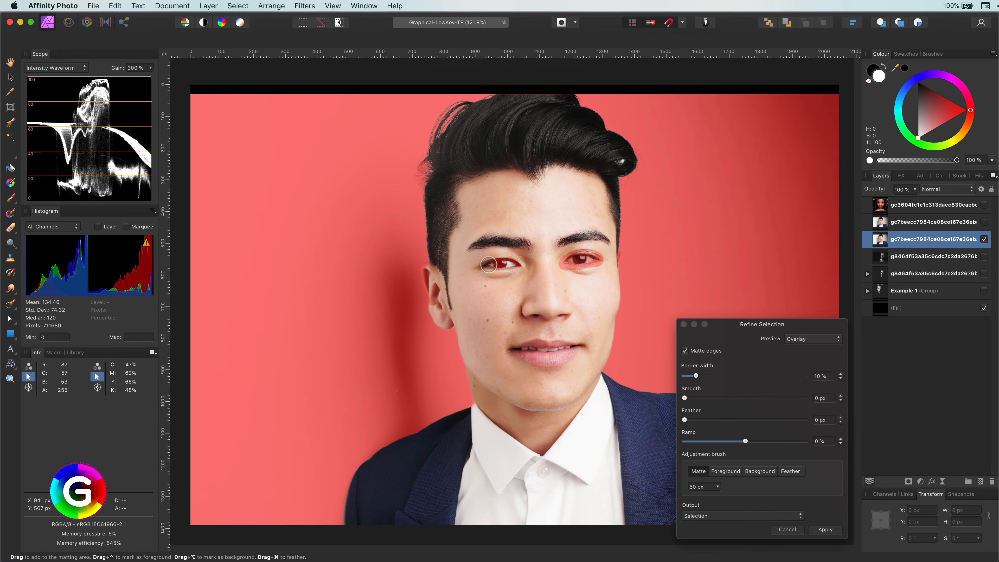
pyautogui.click(726, 471)
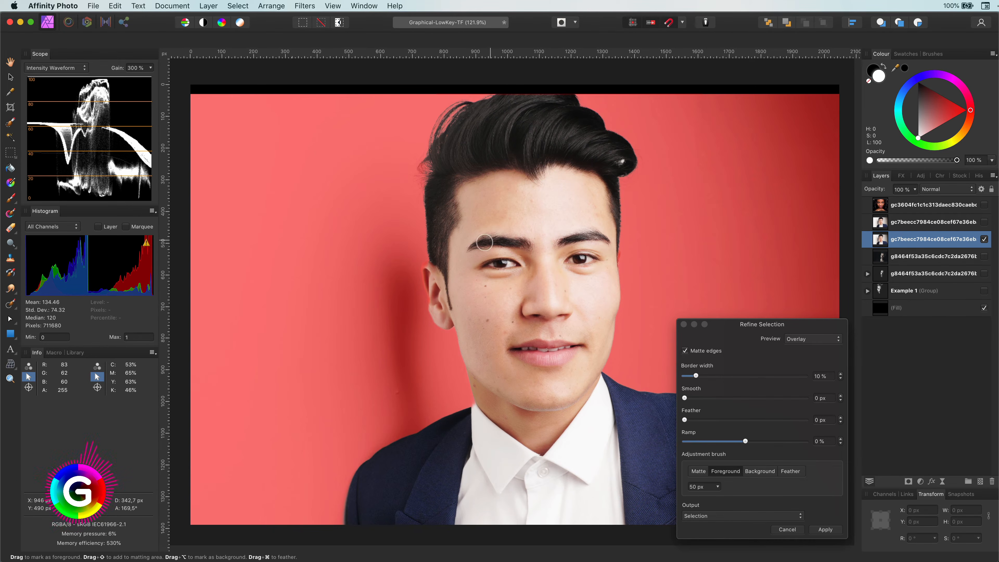
pyautogui.moveTo(485, 242); pyautogui.dragTo(579, 355)
pyautogui.click(767, 516)
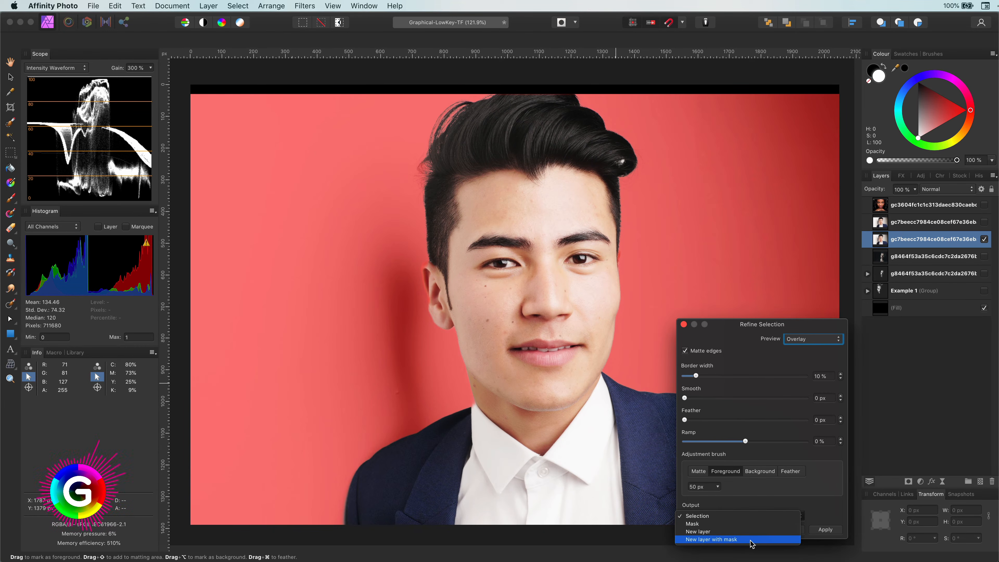
pyautogui.click(740, 541)
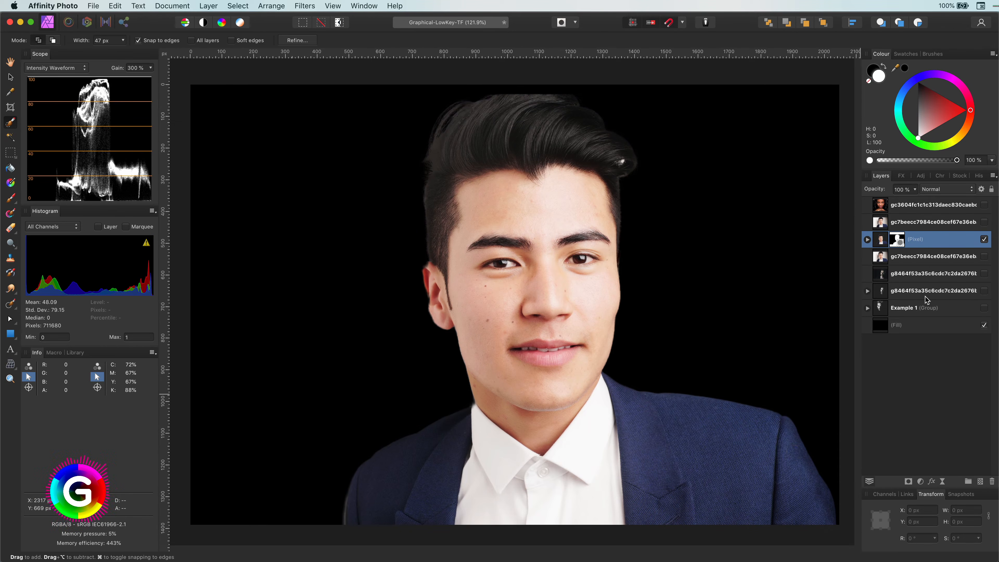
# Convert the cut-out to black and white with a Channel Mixer adjustment and nest it inside the masked pixel layer
pyautogui.click(920, 482)
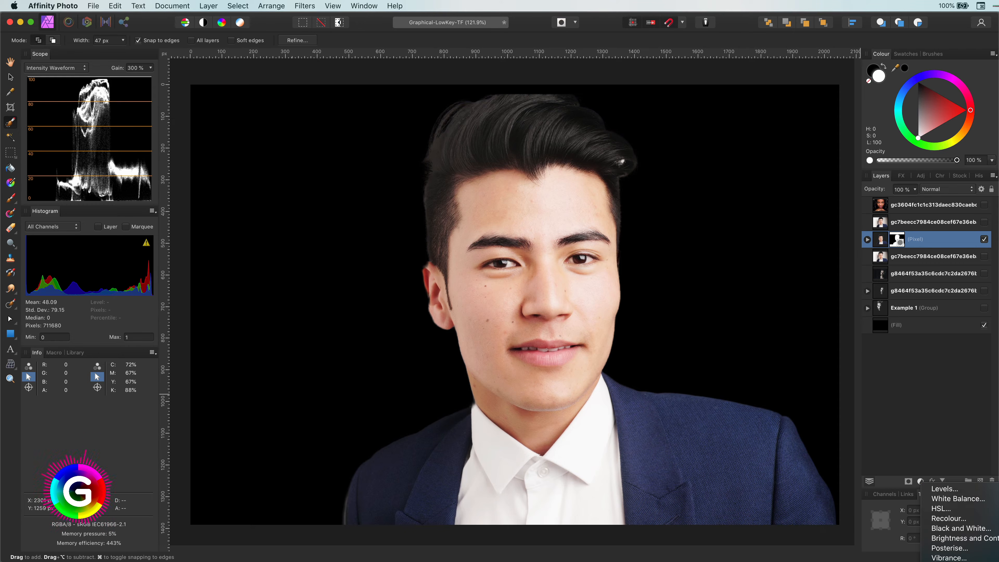
pyautogui.click(950, 561)
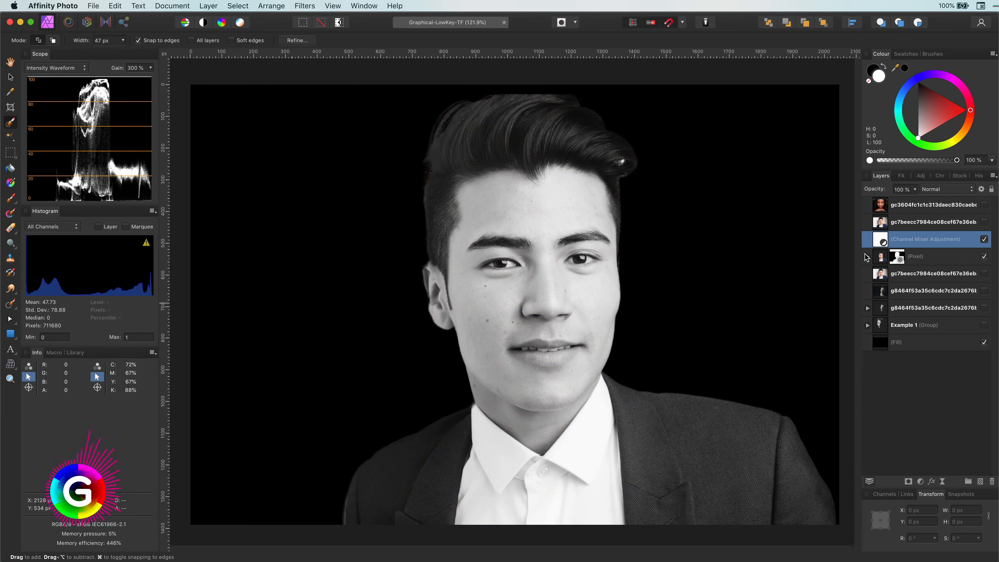
pyautogui.click(867, 256)
pyautogui.moveTo(913, 277); pyautogui.dragTo(913, 276)
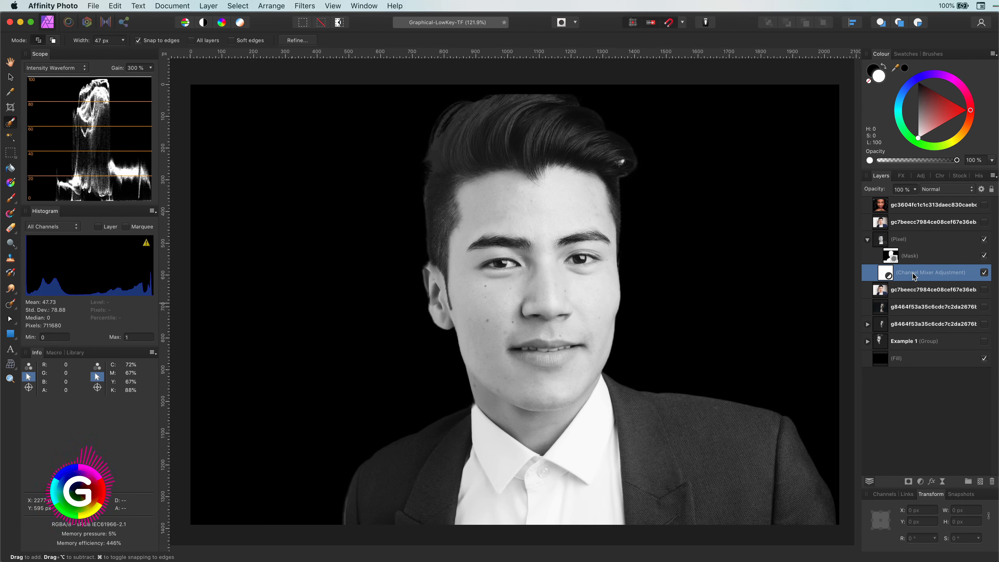
# Add a Curves adjustment above the nested Channel Mixer and set it to LAB mode, Lightness channel
pyautogui.click(921, 482)
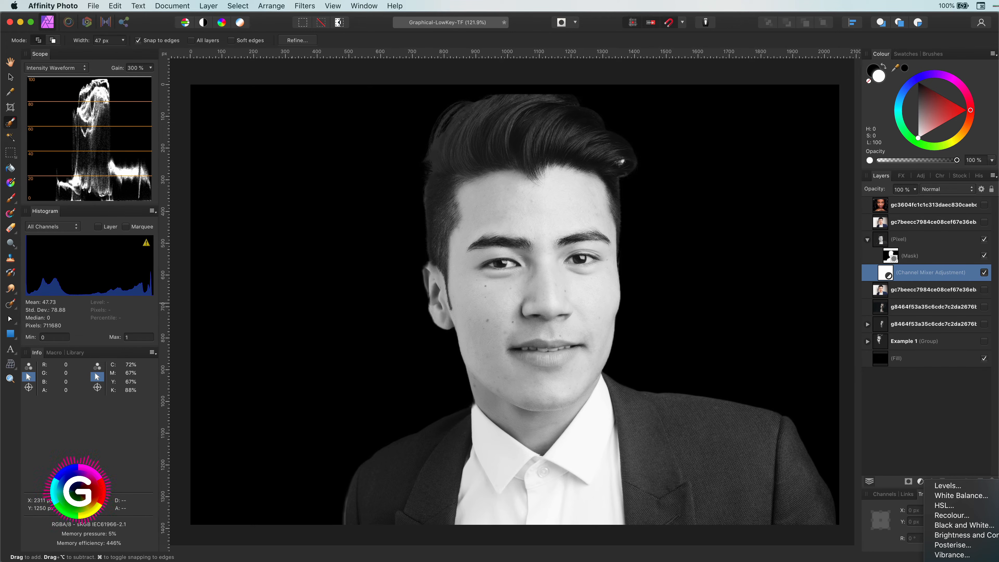
pyautogui.click(945, 561)
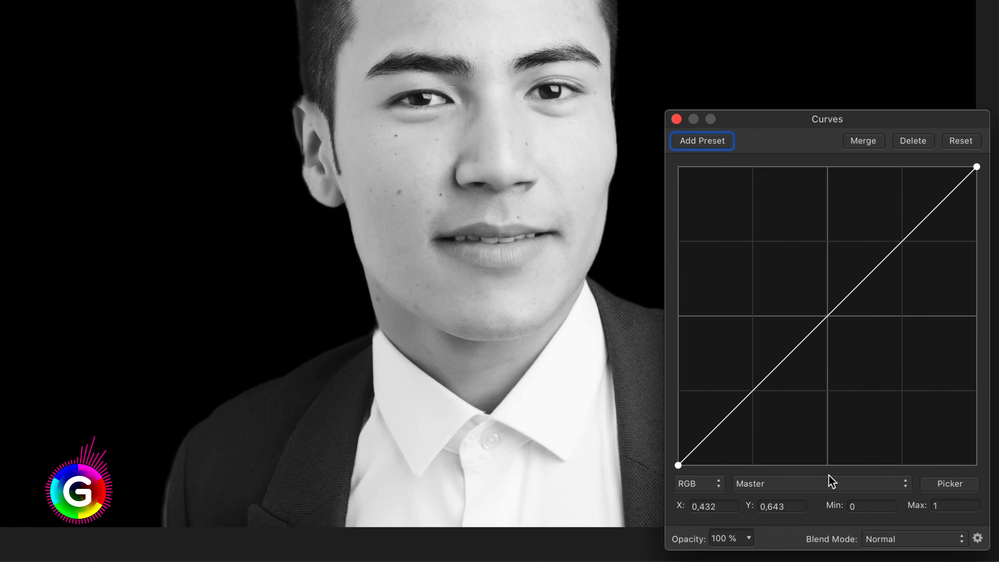
pyautogui.click(700, 484)
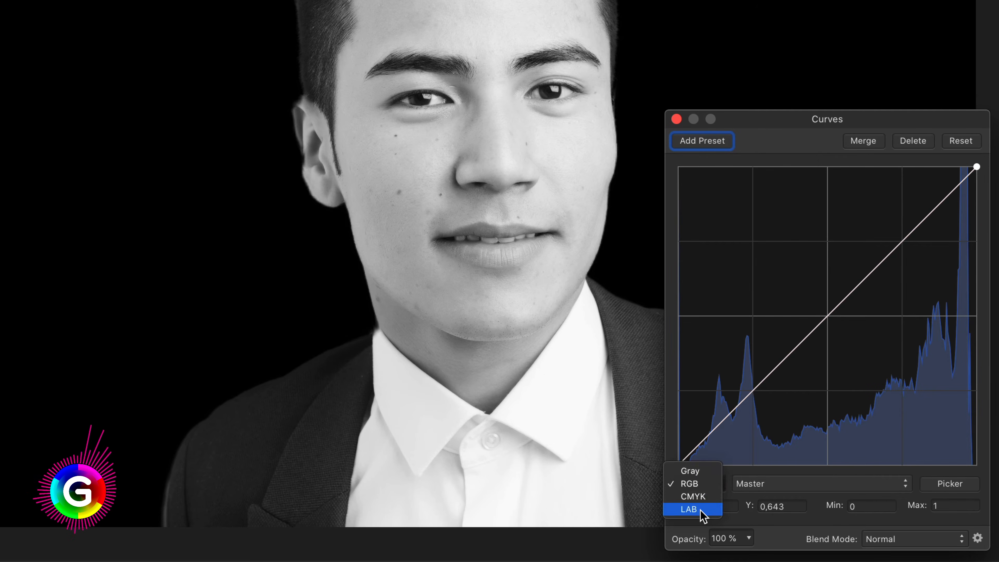
pyautogui.click(697, 511)
pyautogui.click(794, 490)
pyautogui.click(794, 497)
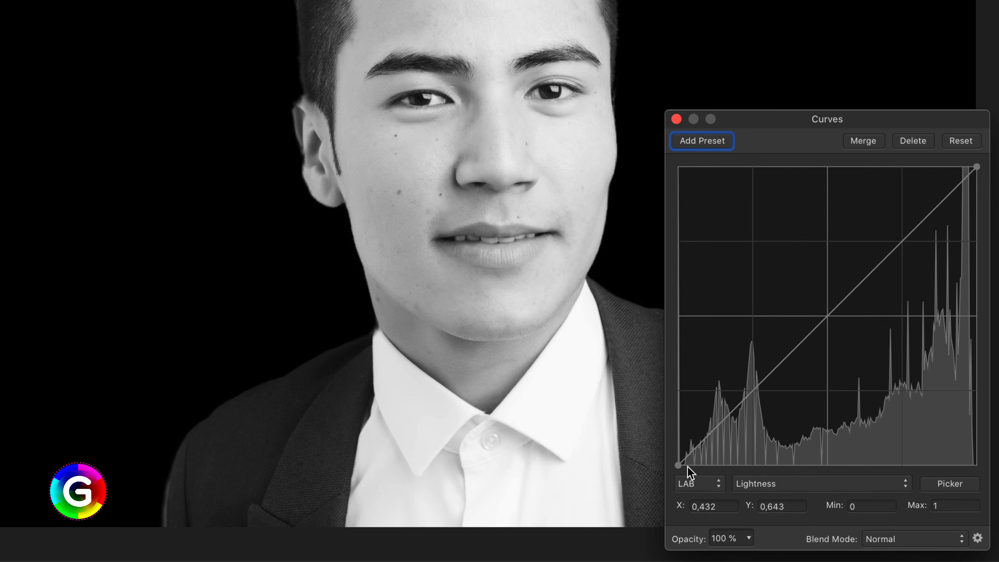
# Darken the portrait by moving the Lightness curve's black point inward and lowering a tone point to X 0.736, Y 0.084
pyautogui.moveTo(678, 465); pyautogui.dragTo(799, 469)
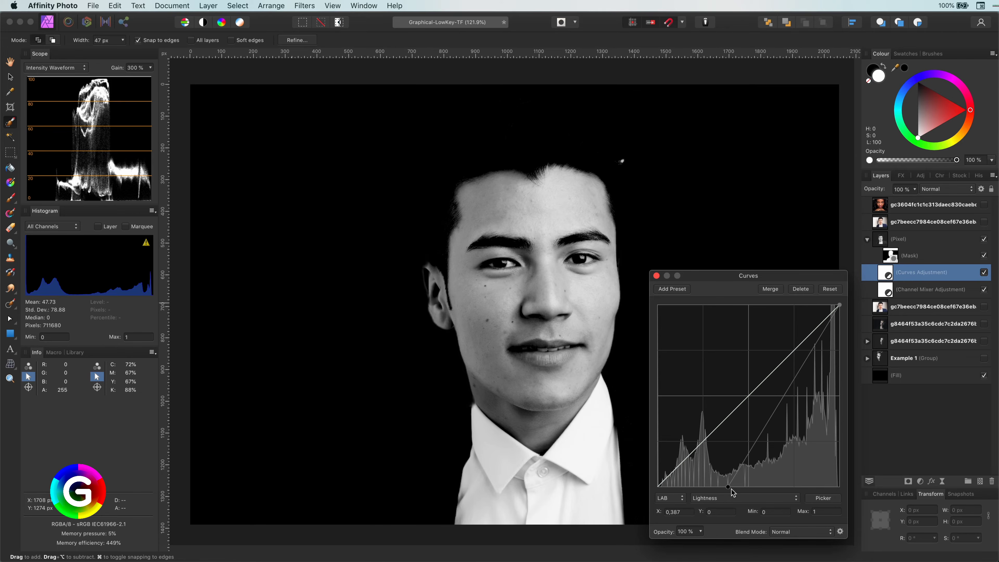
pyautogui.moveTo(784, 398); pyautogui.dragTo(791, 437)
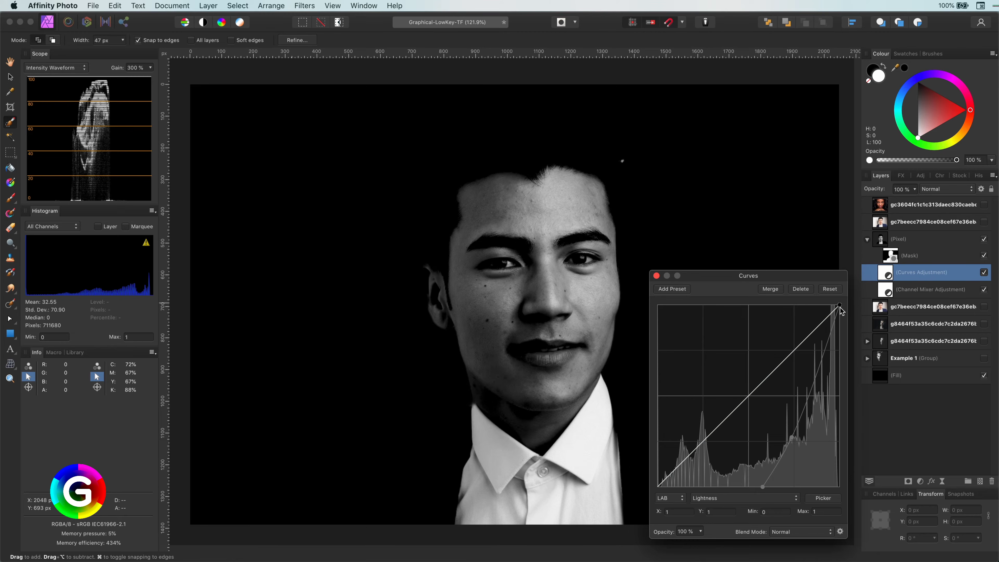
pyautogui.moveTo(792, 437); pyautogui.dragTo(793, 475)
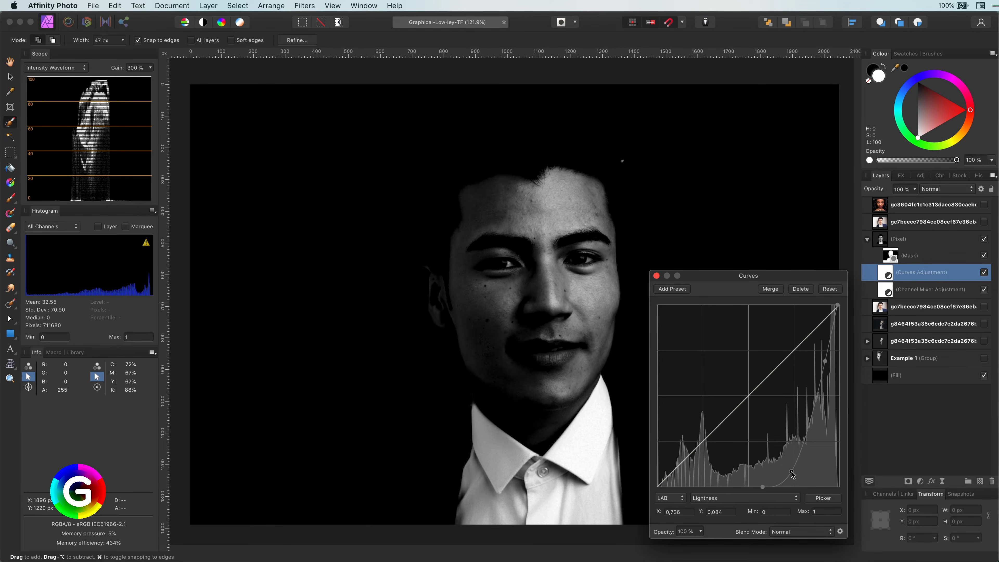
pyautogui.click(656, 276)
# Add a second Curves adjustment in RGB Master and shape a steep S-curve with the white point pulled inward for strong contrast
pyautogui.click(920, 481)
pyautogui.click(938, 561)
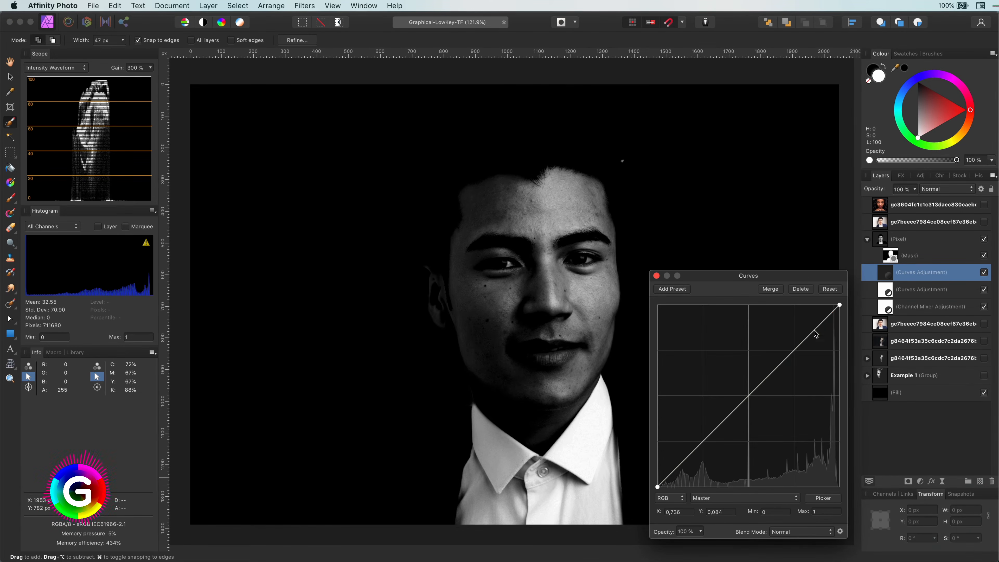
pyautogui.moveTo(839, 306); pyautogui.dragTo(815, 305)
pyautogui.moveTo(658, 487); pyautogui.dragTo(677, 492)
pyautogui.moveTo(787, 346); pyautogui.dragTo(787, 313)
pyautogui.moveTo(694, 450); pyautogui.dragTo(641, 488)
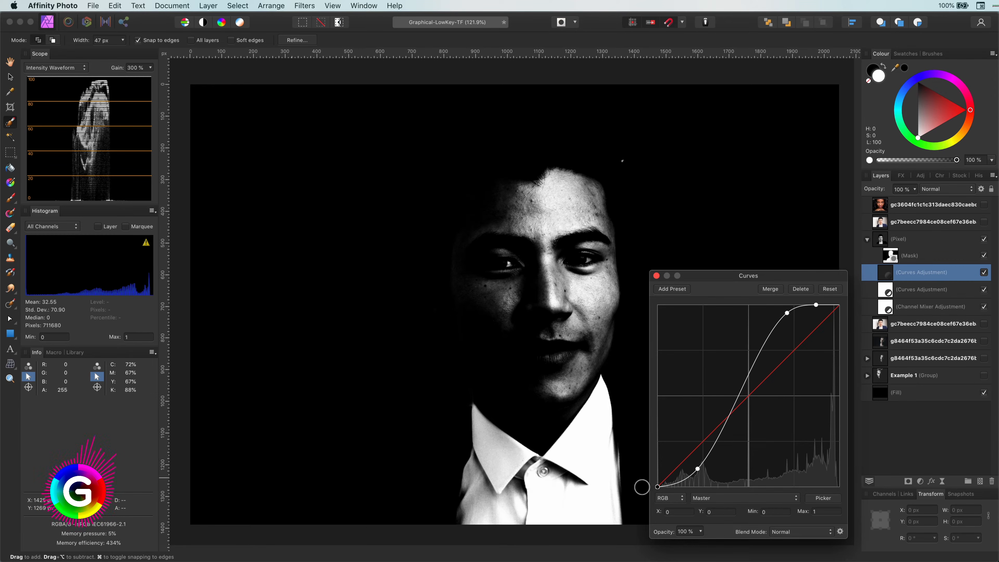
pyautogui.moveTo(787, 313); pyautogui.dragTo(803, 305)
pyautogui.moveTo(789, 313); pyautogui.dragTo(783, 313)
pyautogui.click(657, 275)
pyautogui.scroll(5, 530, 317)
pyautogui.scroll(-5, 531, 317)
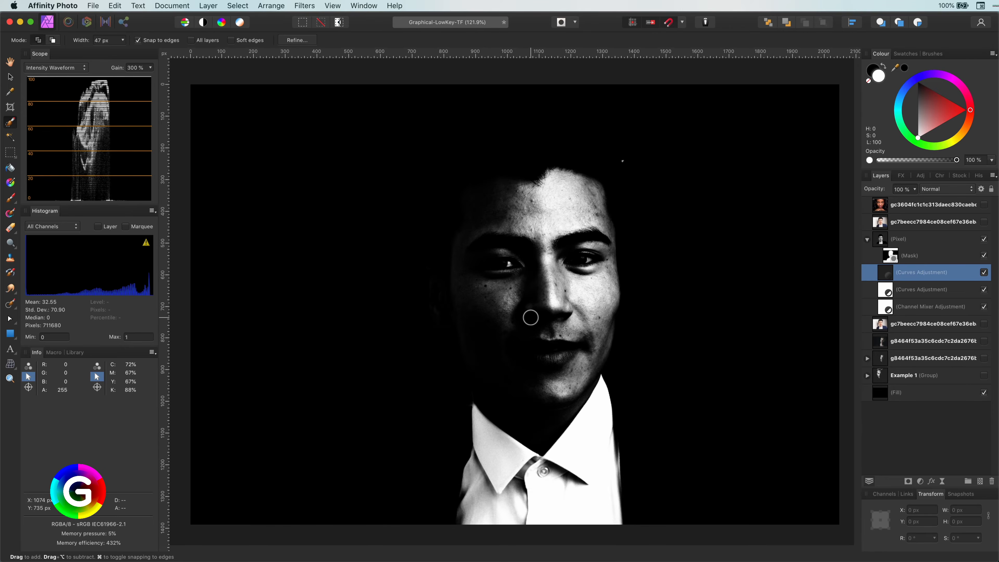
# Set the masked pixel layer's source blend range to exclude the blacks and rise linearly to full strength at the midtones
pyautogui.click(925, 239)
pyautogui.click(981, 189)
pyautogui.moveTo(39, 347); pyautogui.dragTo(39, 476)
pyautogui.moveTo(99, 415); pyautogui.dragTo(104, 347)
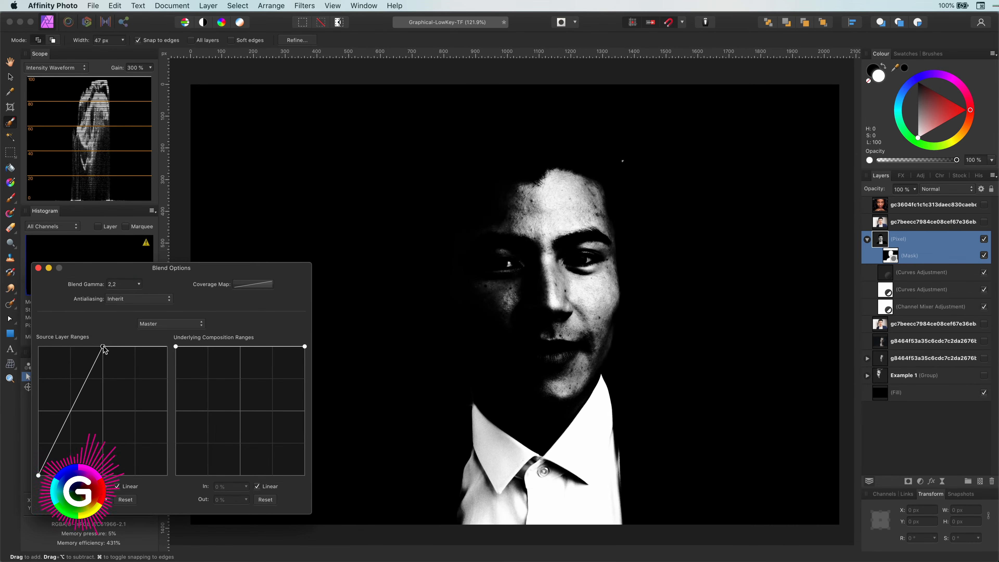
pyautogui.click(38, 268)
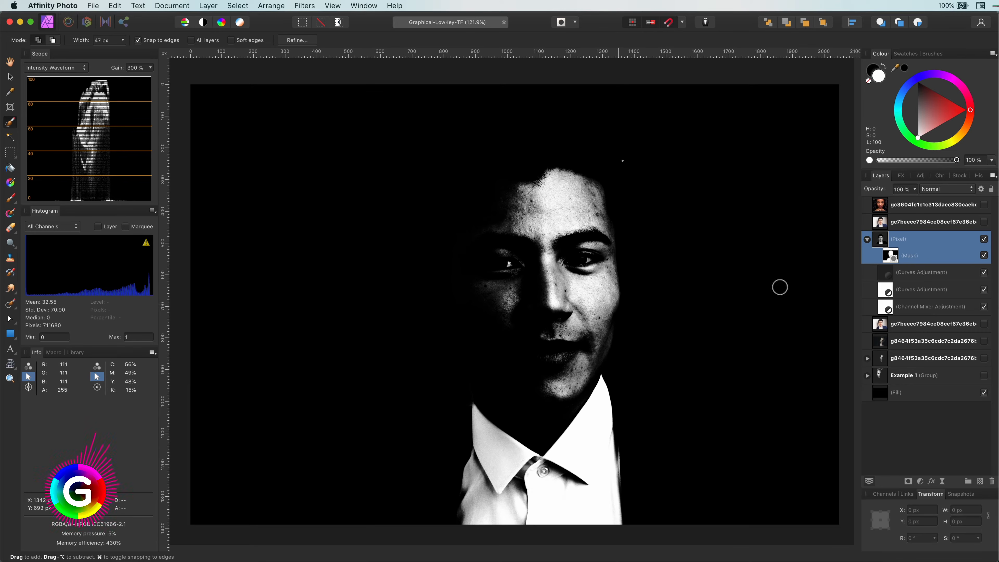
# Brighten the upper nested Curves adjustment by removing a point, shifting the shadow point and placing a highlight point at X 0.681, Y 0.918
pyautogui.doubleClick(890, 274)
pyautogui.click(698, 468)
pyautogui.press('Delete')
pyautogui.moveTo(683, 451); pyautogui.dragTo(682, 459)
pyautogui.moveTo(803, 304); pyautogui.dragTo(777, 320)
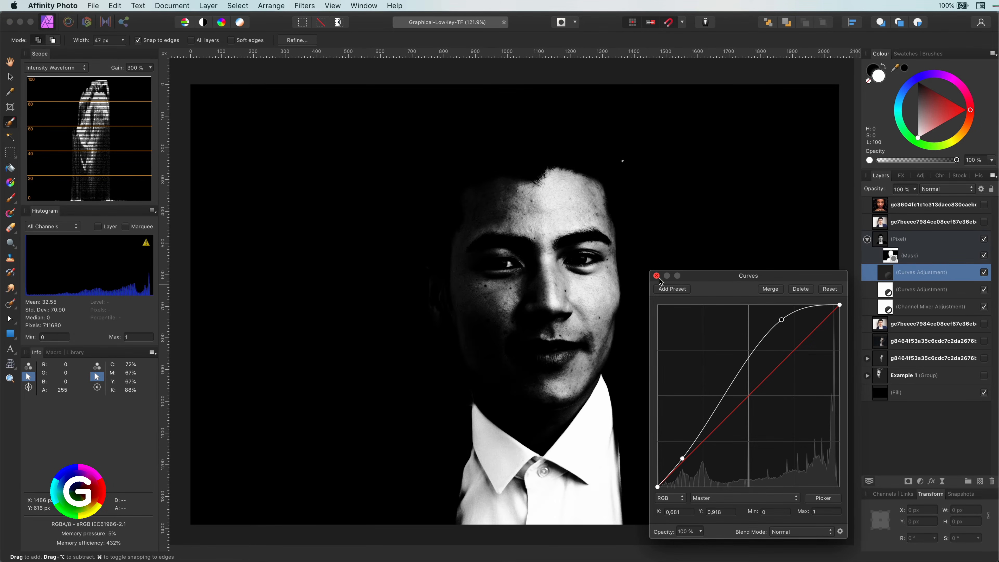
pyautogui.click(657, 276)
# Add a pixel layer above the upper Curves adjustment and paint soft black at 8% flow around the portrait and shirt base
pyautogui.scroll(-2, 540, 285)
pyautogui.press('super+shift+n')
pyautogui.press('b')
pyautogui.press('x')
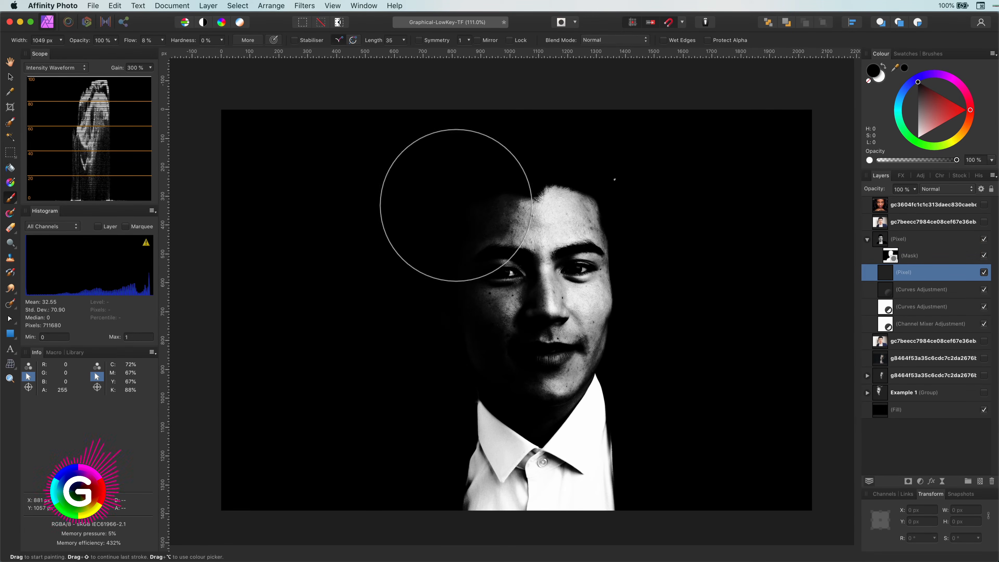
pyautogui.moveTo(439, 483); pyautogui.dragTo(389, 496)
pyautogui.moveTo(442, 450)
pyautogui.mouseDown()
pyautogui.moveTo(682, 375)
pyautogui.moveTo(638, 170)
pyautogui.mouseUp()
pyautogui.moveTo(455, 528); pyautogui.dragTo(689, 512)
# Fade the lower shirt into the black background with a large soft black brush at 9% flow
pyautogui.press(']')
pyautogui.press(']')
pyautogui.press(']')
pyautogui.press(']')
pyautogui.press(']')
pyautogui.click(655, 460)
pyautogui.moveTo(133, 43); pyautogui.dragTo(129, 43)
pyautogui.moveTo(493, 503); pyautogui.dragTo(658, 451)
pyautogui.moveTo(415, 468)
pyautogui.mouseDown()
pyautogui.moveTo(527, 522)
pyautogui.moveTo(633, 464)
pyautogui.mouseUp()
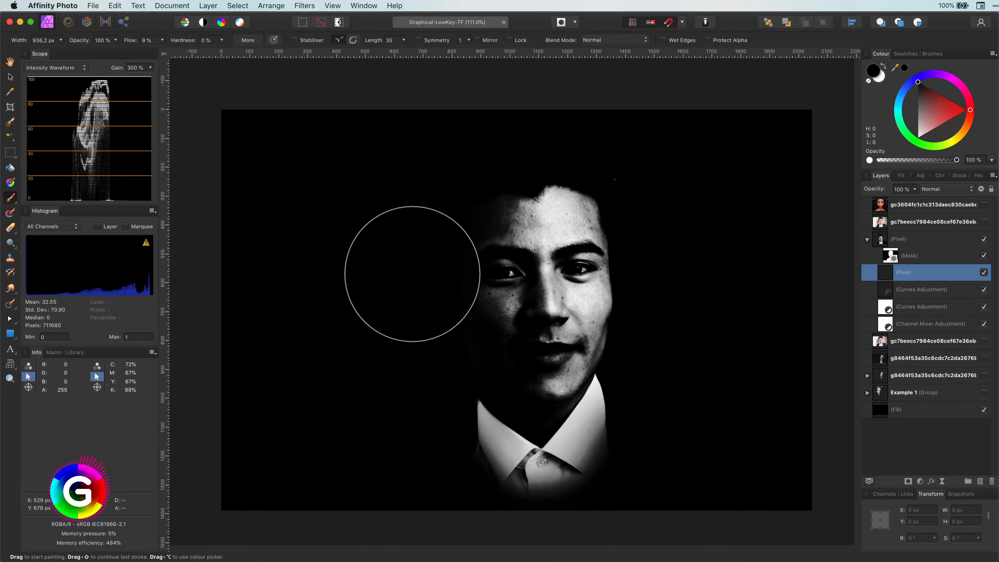
# Inspect the lower Curves adjustment's LAB Lightness curve and black point, and examine the face up close
pyautogui.doubleClick(886, 308)
pyautogui.click(756, 500)
pyautogui.click(756, 507)
pyautogui.click(757, 487)
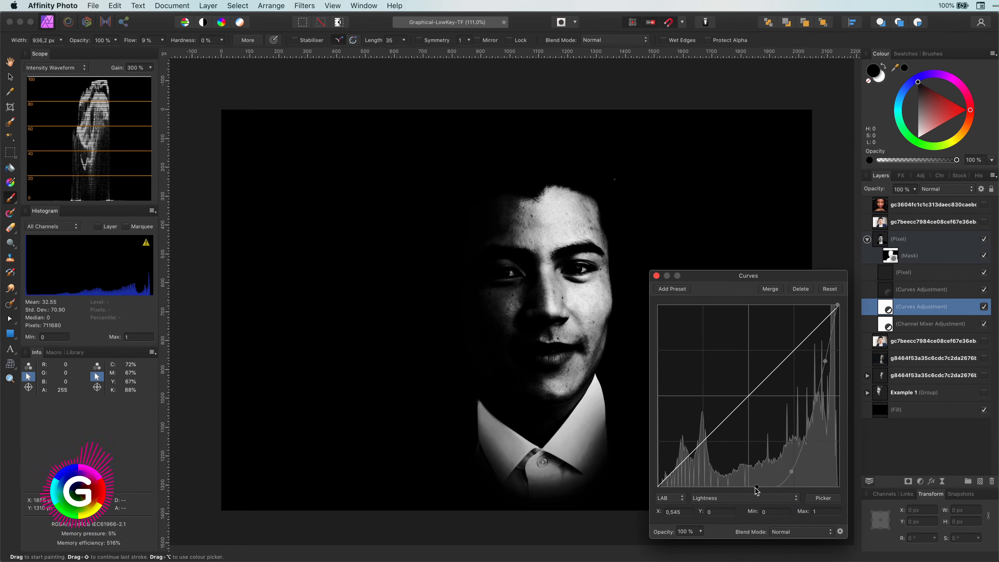
pyautogui.press('Escape')
pyautogui.scroll(5, 740, 260)
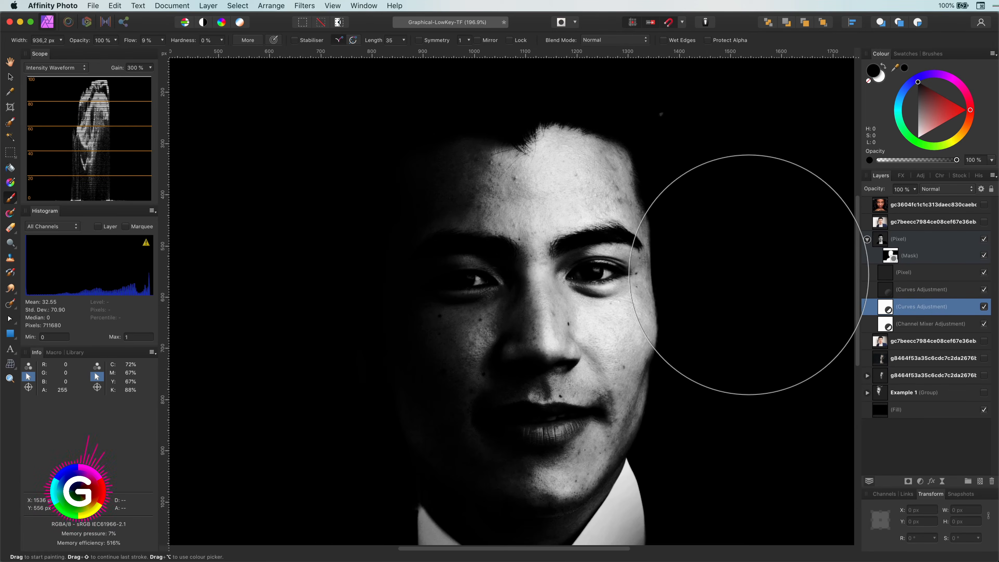
pyautogui.scroll(-5, 750, 274)
pyautogui.press('super+0')
# Compare the edited portrait with the original colour photo, both as a whole and close up at the eyes
pyautogui.click(890, 274)
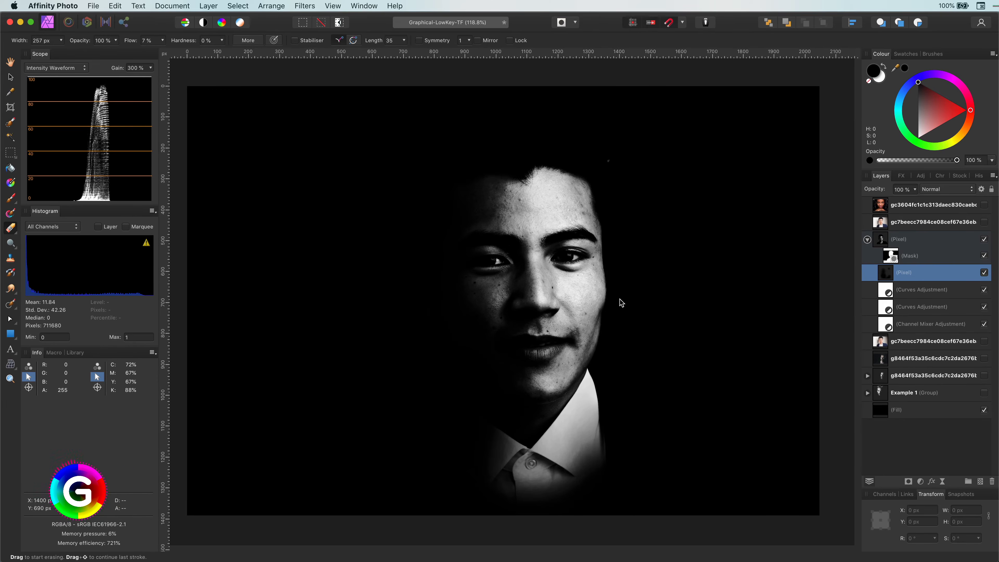
pyautogui.click(985, 223)
pyautogui.click(985, 222)
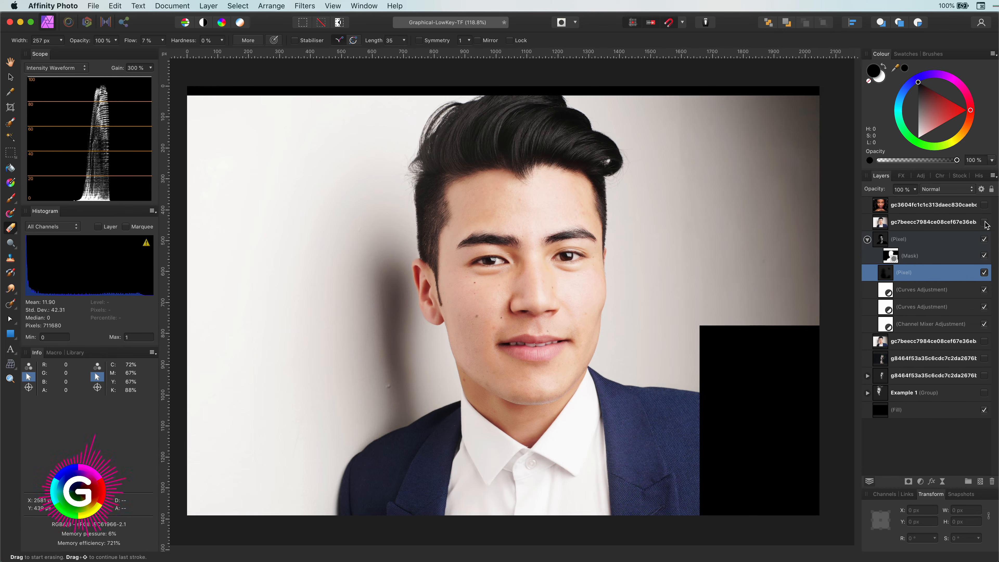
pyautogui.scroll(10, 511, 261)
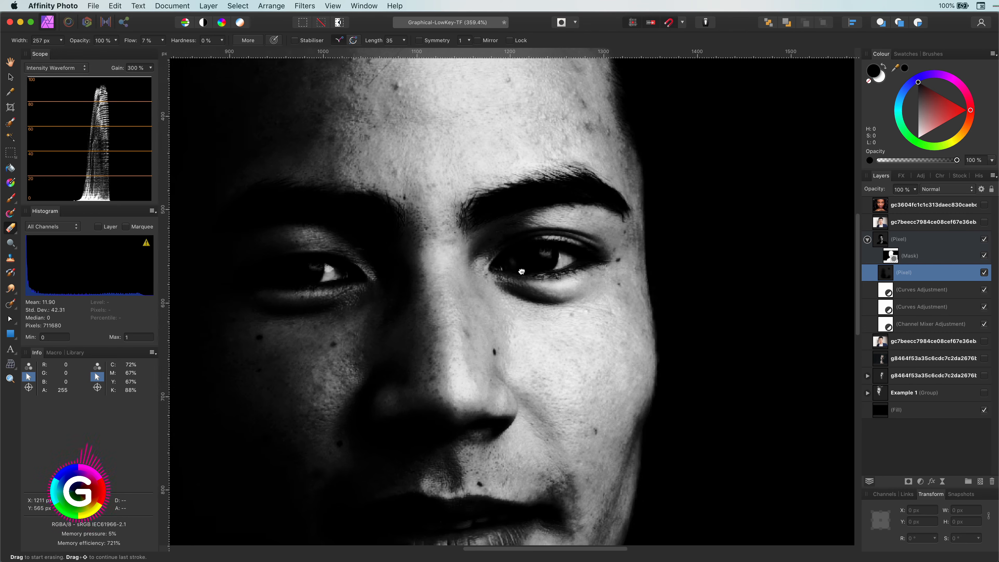
pyautogui.click(985, 222)
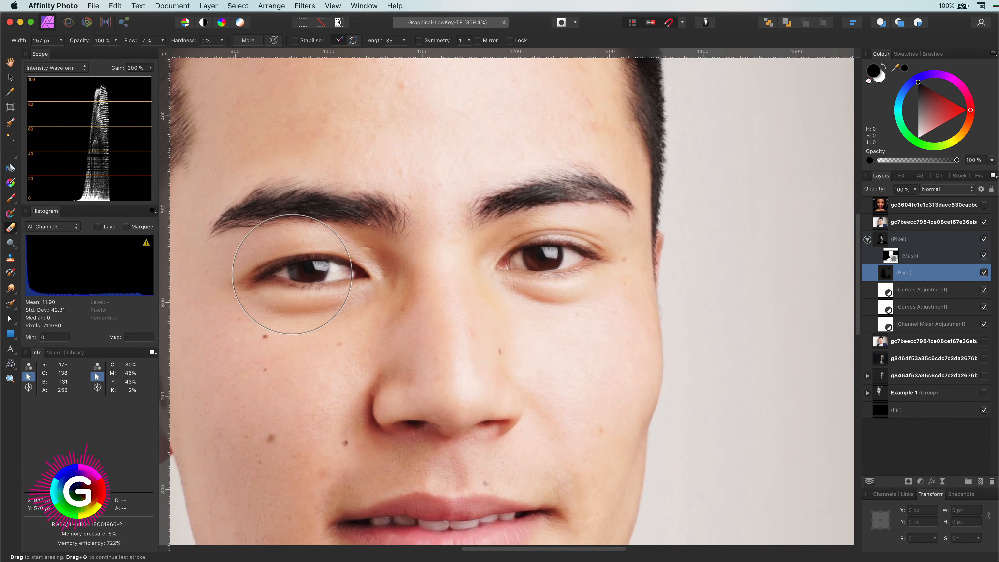
pyautogui.click(985, 223)
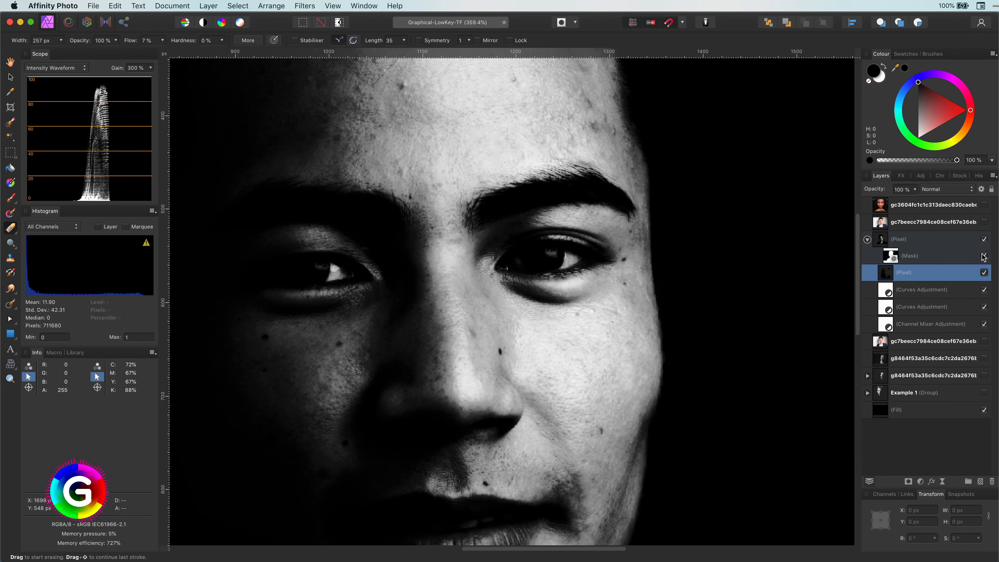
# Toggle the nested paint layer and both Curves adjustments to check which one darkens the eyes, with the lower Curves selected
pyautogui.click(985, 273)
pyautogui.click(985, 290)
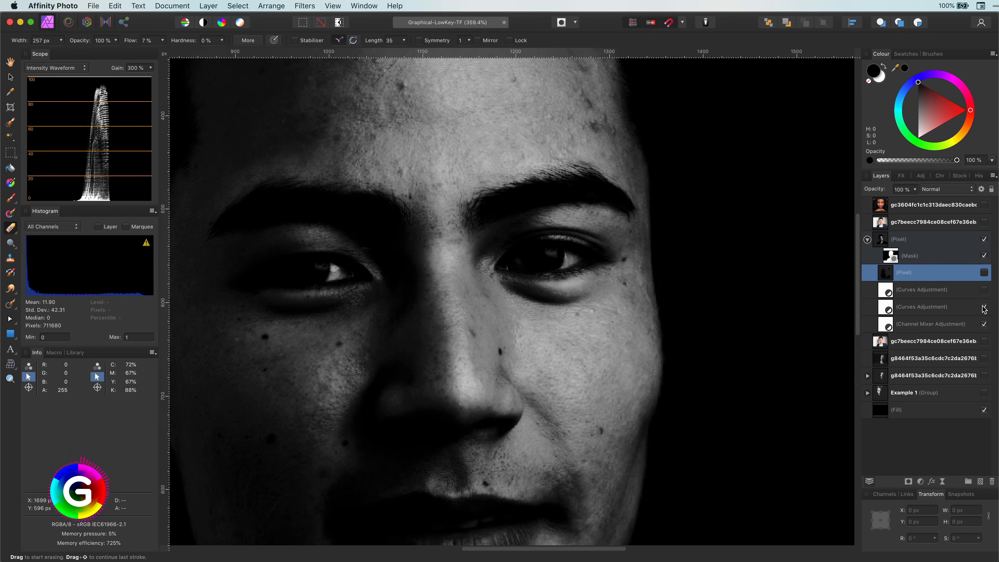
pyautogui.click(985, 307)
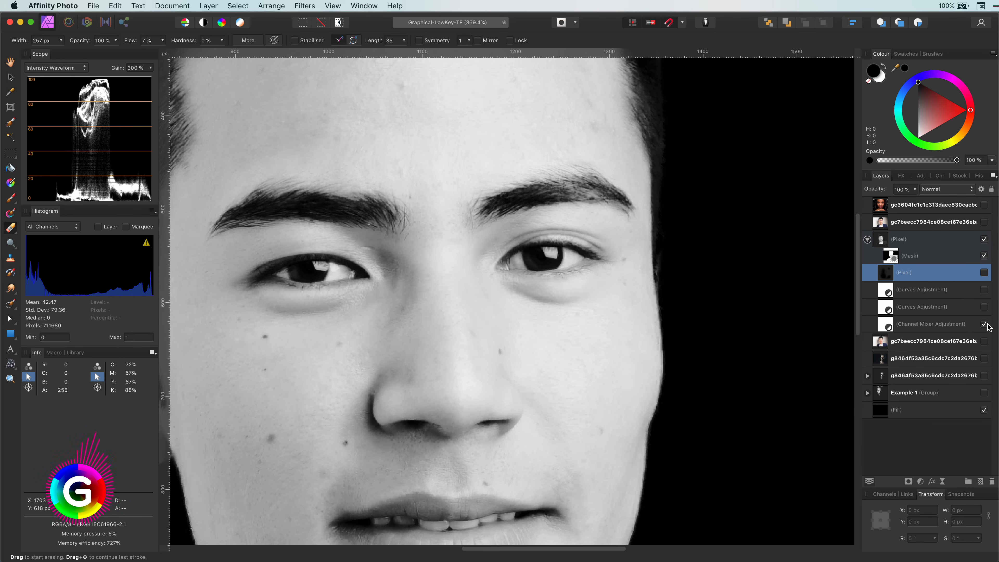
pyautogui.click(984, 313)
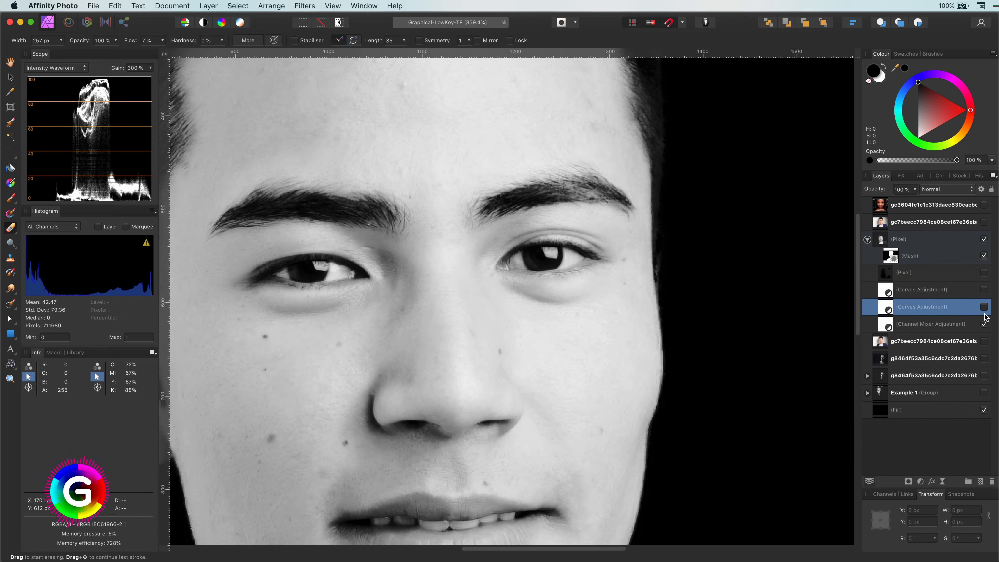
pyautogui.click(984, 307)
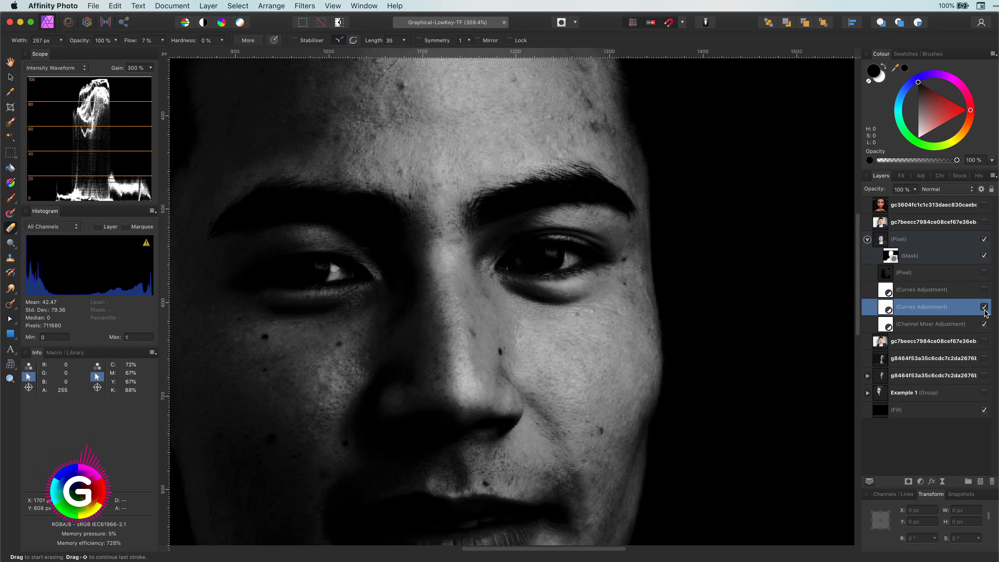
pyautogui.click(985, 311)
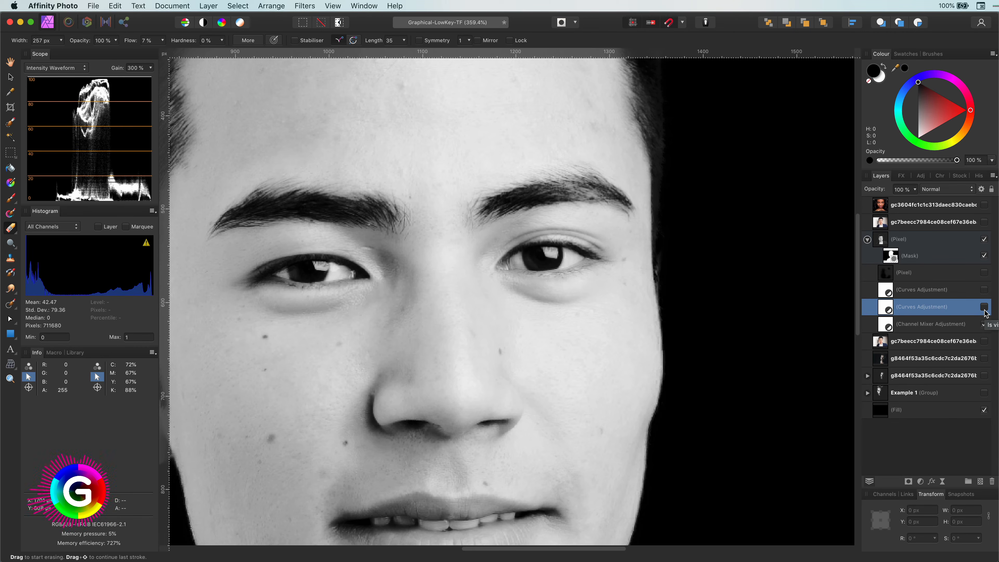
pyautogui.click(985, 307)
pyautogui.click(985, 307)
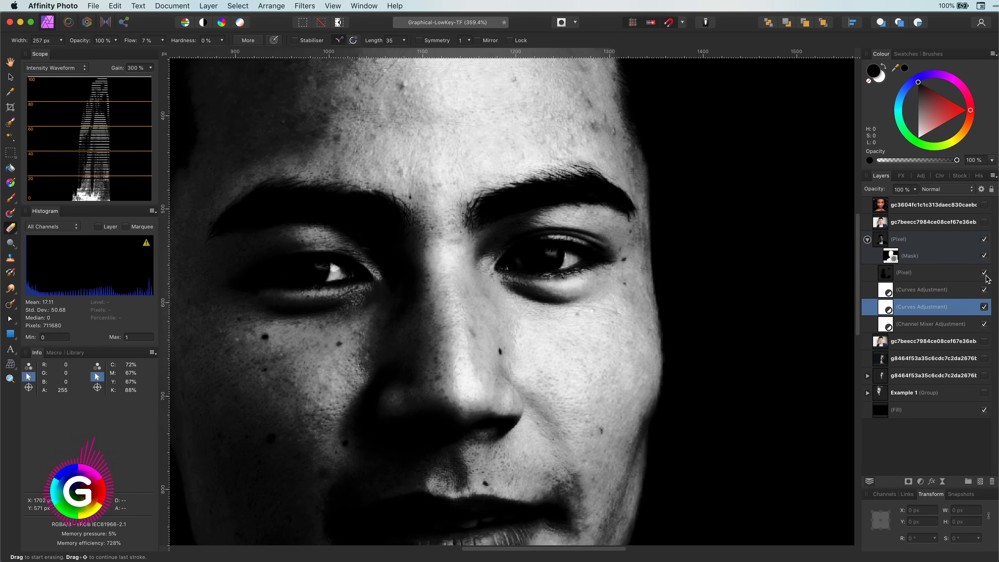
pyautogui.click(985, 307)
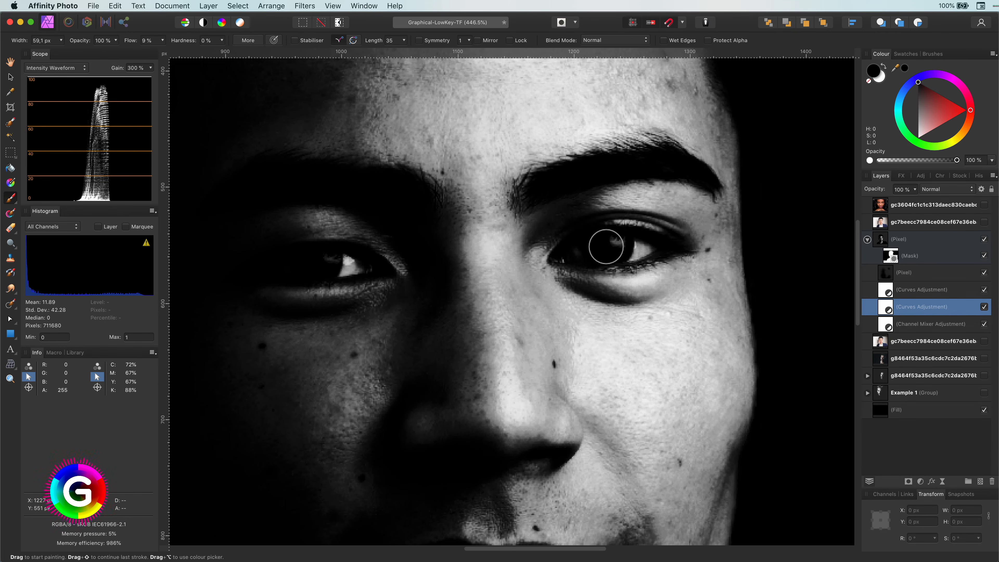
# Paint soft black on the lower Curves adjustment's mask over both eyes, and lightly over the lower face
pyautogui.moveTo(606, 247)
pyautogui.mouseDown()
pyautogui.moveTo(598, 241)
pyautogui.moveTo(625, 272)
pyautogui.mouseUp()
pyautogui.press('x')
pyautogui.press('x')
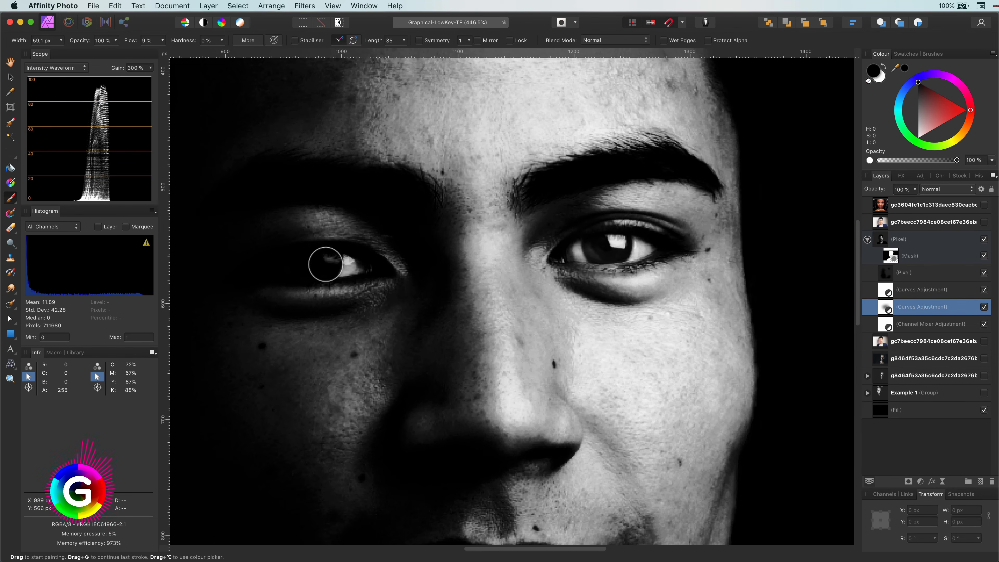
pyautogui.moveTo(323, 263)
pyautogui.mouseDown()
pyautogui.moveTo(363, 274)
pyautogui.moveTo(307, 290)
pyautogui.mouseUp()
pyautogui.press('x')
pyautogui.scroll(-5, 533, 388)
pyautogui.press('x')
pyautogui.moveTo(497, 388)
pyautogui.mouseDown()
pyautogui.moveTo(482, 362)
pyautogui.moveTo(495, 417)
pyautogui.moveTo(573, 394)
pyautogui.mouseUp()
pyautogui.press('x')
pyautogui.scroll(-5, 694, 375)
pyautogui.hscroll(5, 694, 376)
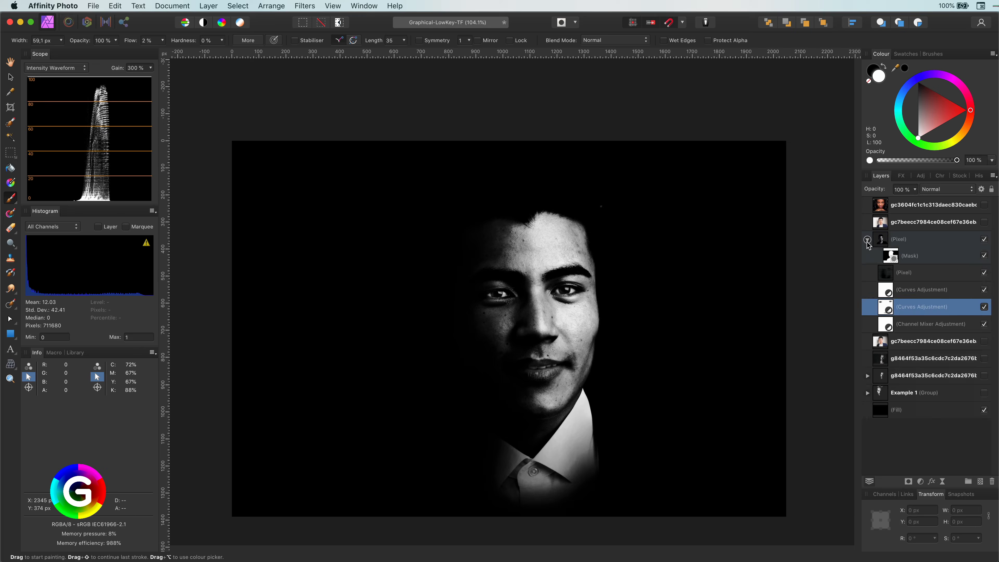
# Collapse the masked portrait layer and toggle its visibility to review the result
pyautogui.click(868, 240)
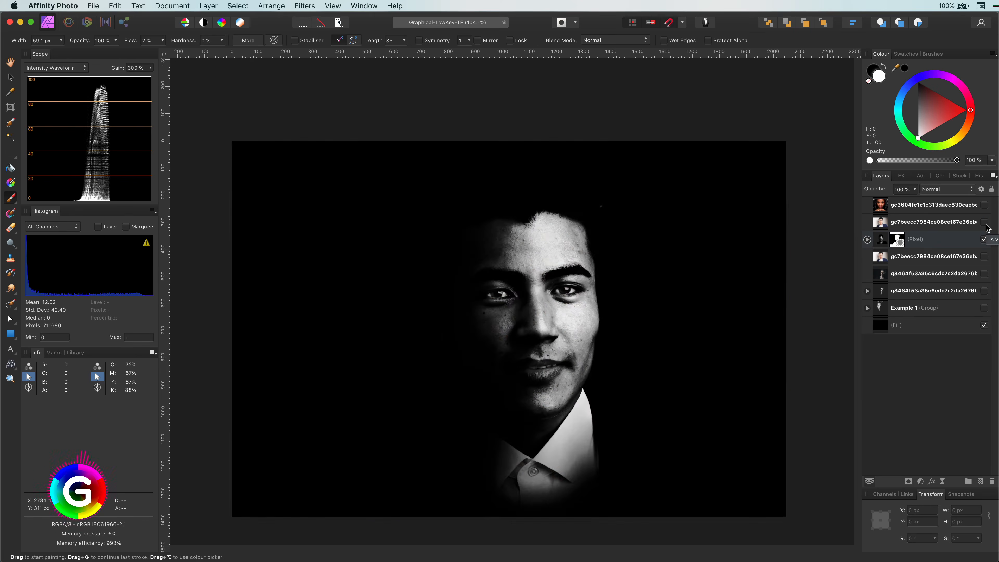
pyautogui.click(984, 239)
pyautogui.click(984, 239)
# Darken the face's shadow side on the nested pixel layer with soft black at 2% flow, and compare with the original photo
pyautogui.click(867, 241)
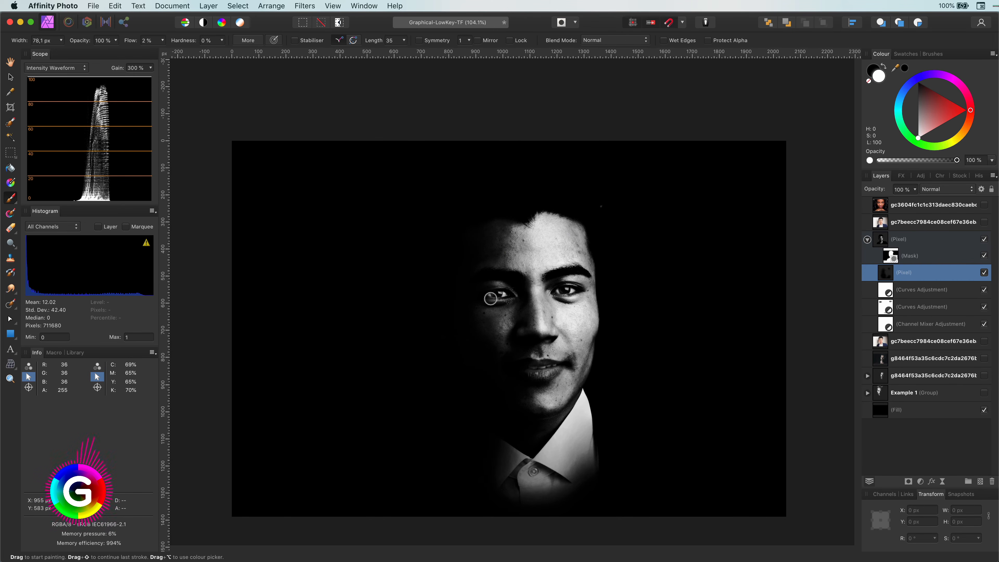
pyautogui.press('x')
pyautogui.moveTo(477, 296); pyautogui.dragTo(494, 249)
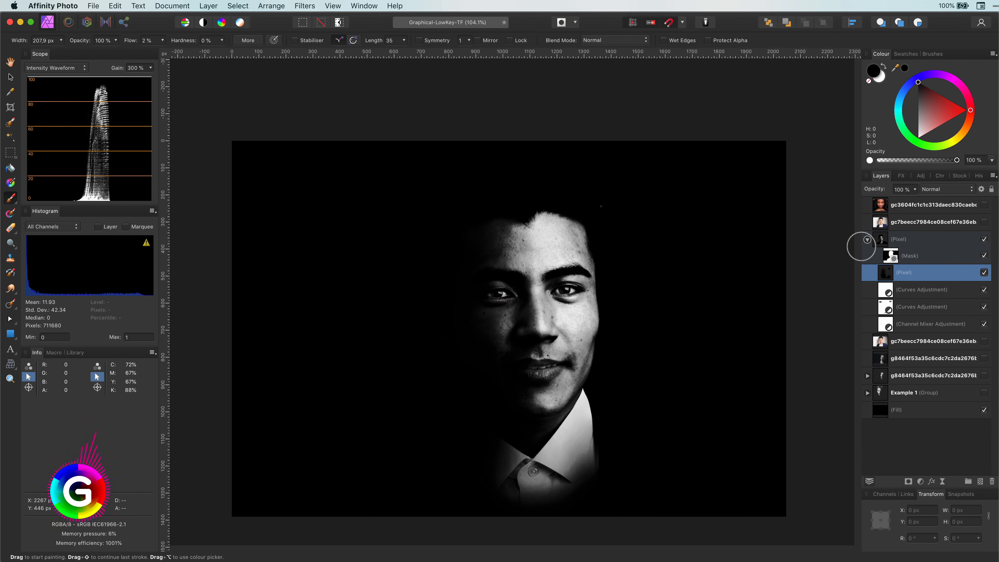
pyautogui.click(868, 239)
pyautogui.click(984, 222)
pyautogui.click(984, 222)
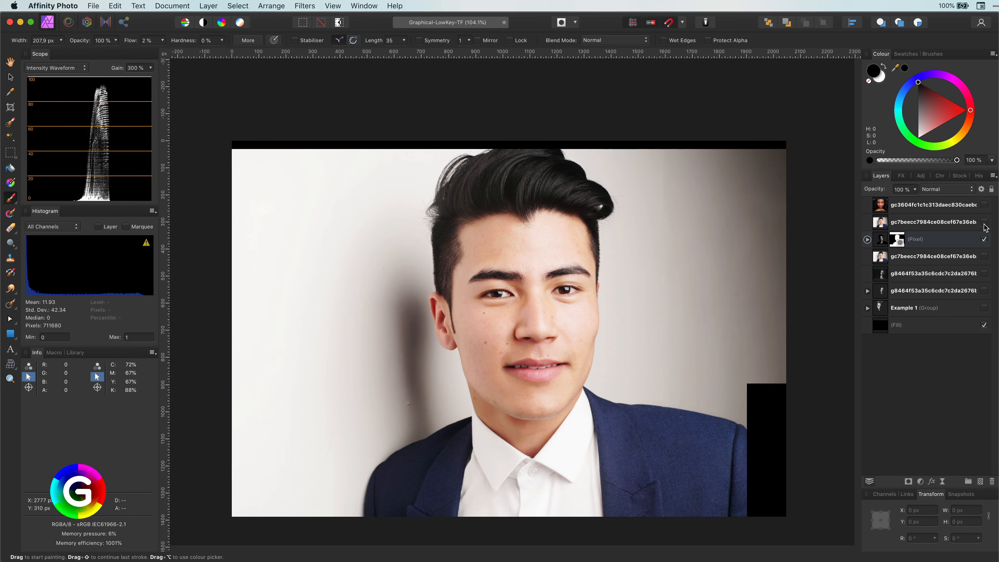
# Show the woman's photo, duplicate it, hide the upper copy and select the lower one for editing
pyautogui.click(985, 205)
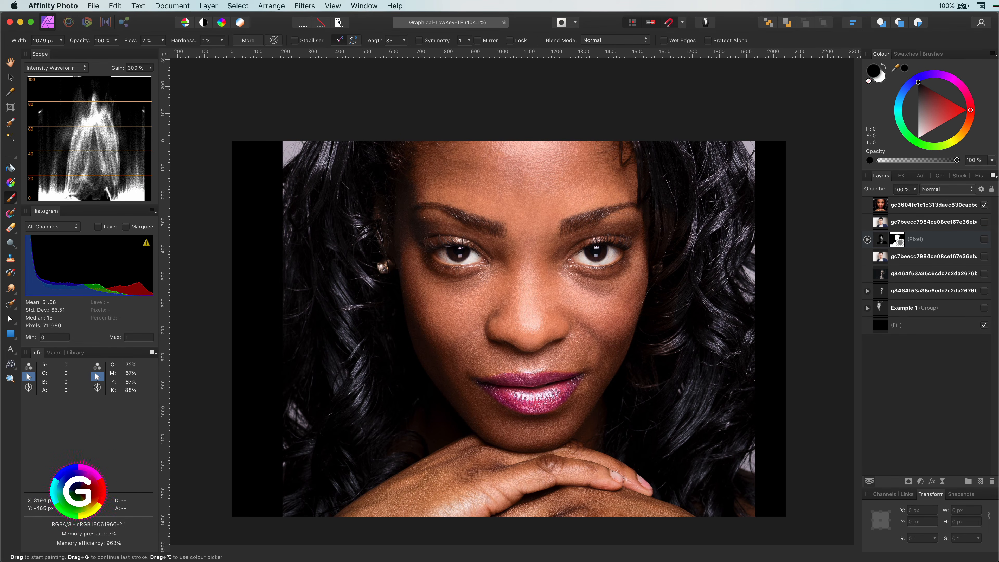
pyautogui.click(933, 205)
pyautogui.press('super+j')
pyautogui.click(984, 205)
pyautogui.click(933, 222)
# Nest a Channel Mixer adjustment in the woman's photo, add a Curves adjustment above it and set it to LAB Lightness
pyautogui.click(920, 481)
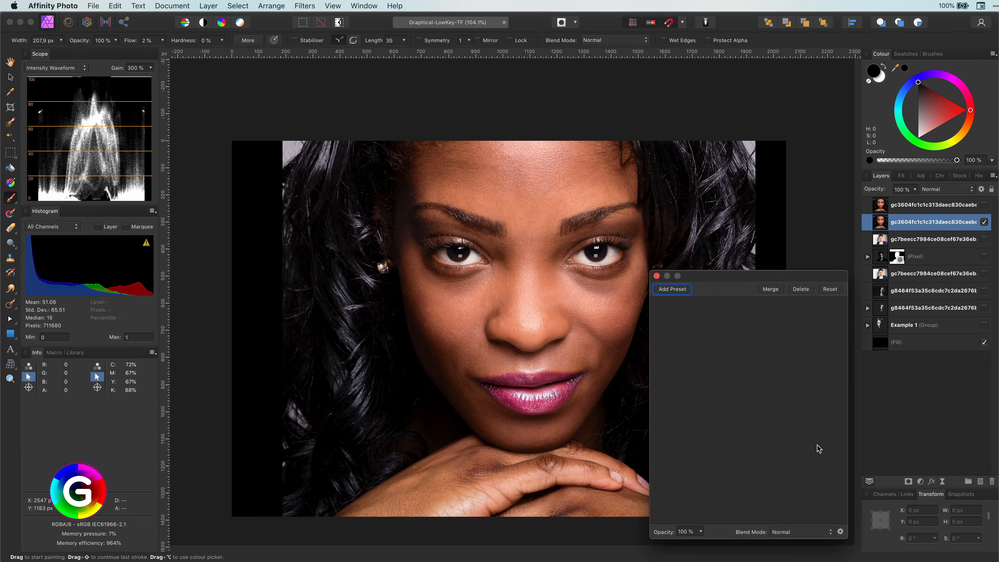
pyautogui.click(656, 276)
pyautogui.click(921, 482)
pyautogui.click(953, 530)
pyautogui.click(671, 499)
pyautogui.click(670, 517)
pyautogui.click(732, 499)
pyautogui.click(732, 507)
# Darken the woman's portrait by pulling the Lightness curve's black and white points inward and lowering a tone point, and check the effect
pyautogui.moveTo(658, 487); pyautogui.dragTo(754, 488)
pyautogui.click(657, 276)
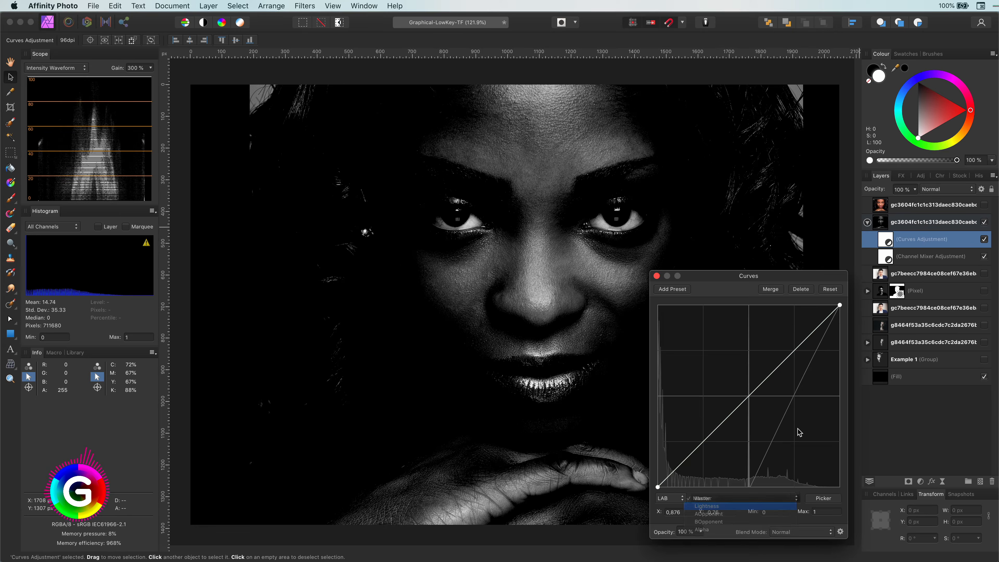
pyautogui.moveTo(792, 407); pyautogui.dragTo(789, 426)
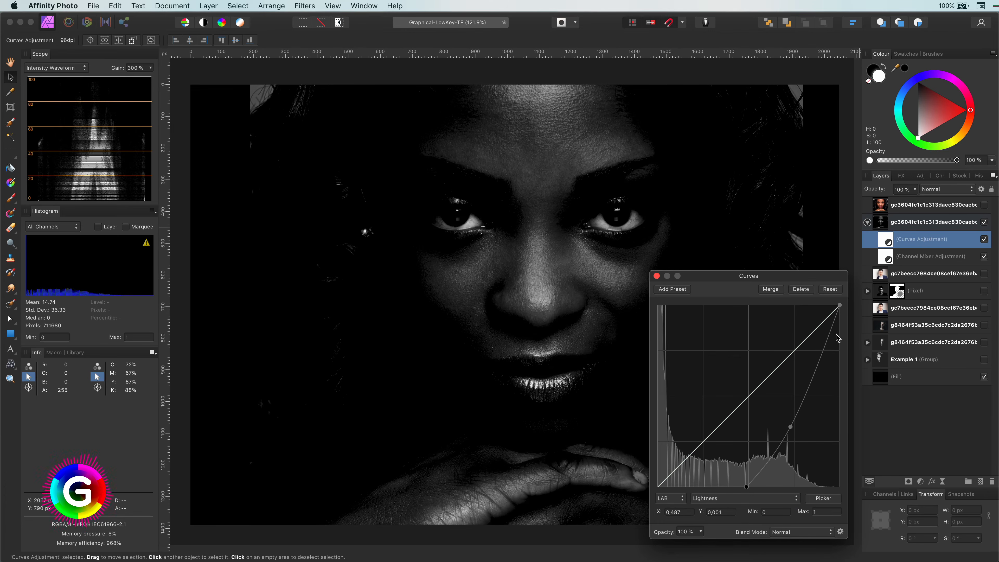
pyautogui.moveTo(840, 305); pyautogui.dragTo(832, 306)
pyautogui.moveTo(753, 488); pyautogui.dragTo(730, 487)
pyautogui.moveTo(787, 424); pyautogui.dragTo(766, 471)
pyautogui.click(656, 276)
pyautogui.click(984, 239)
pyautogui.click(985, 240)
# Try to lighten the hair and cheek beside the face with a large soft black brush on the Curves mask
pyautogui.press('b')
pyautogui.press('x')
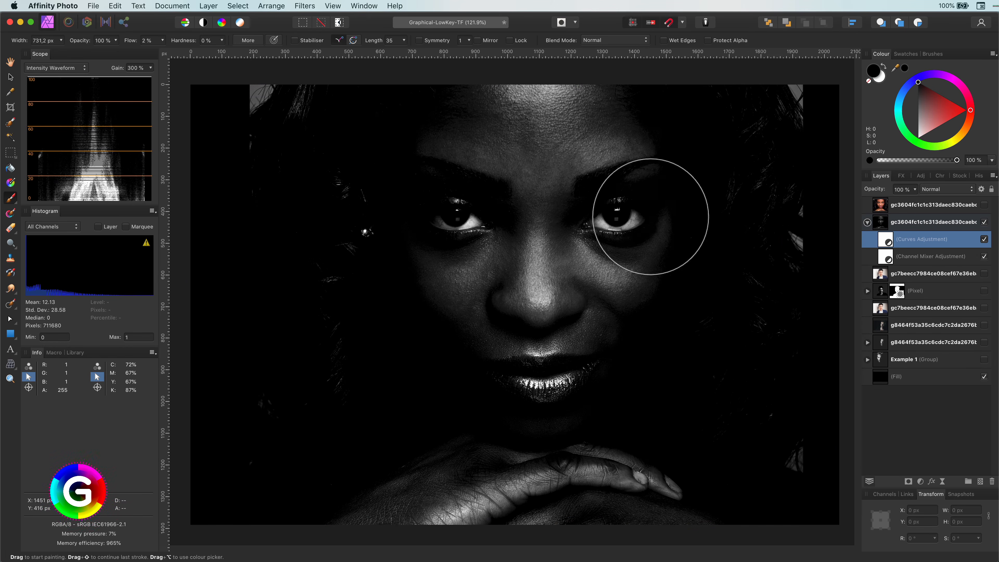
pyautogui.press(']')
pyautogui.press(']')
pyautogui.moveTo(743, 134)
pyautogui.mouseDown()
pyautogui.moveTo(629, 261)
pyautogui.moveTo(714, 359)
pyautogui.moveTo(507, 91)
pyautogui.mouseUp()
pyautogui.press('x')
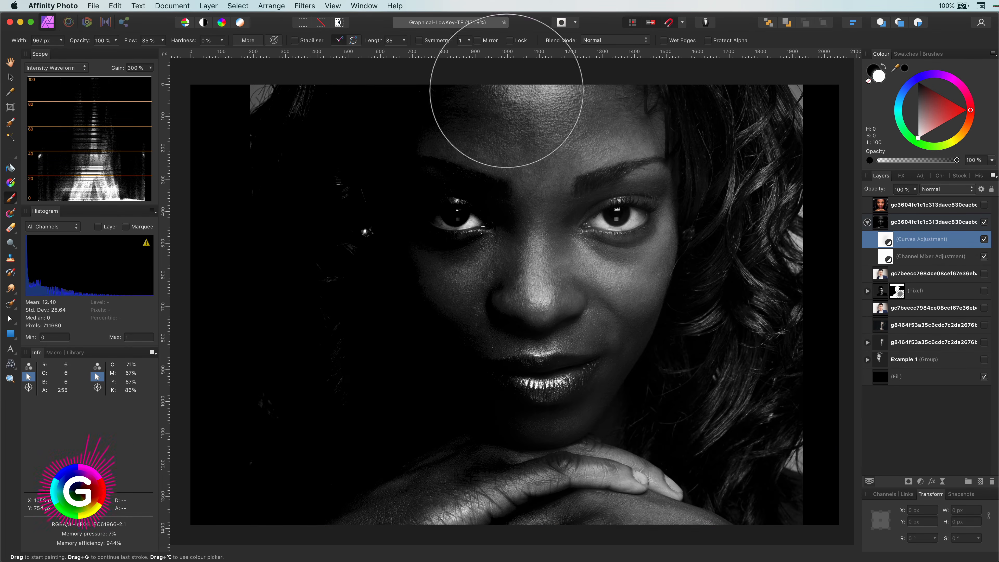
pyautogui.press('super+z')
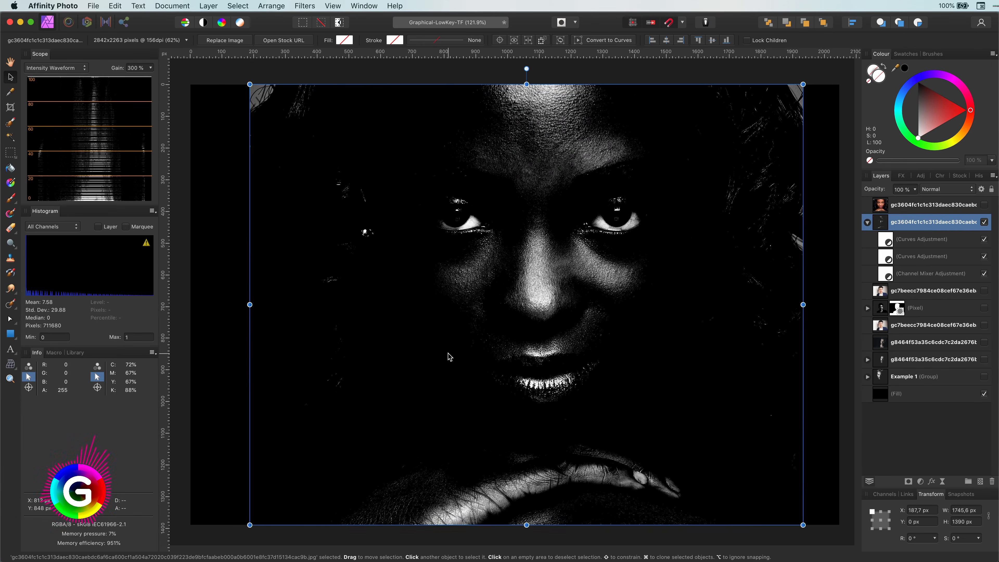
# Paint soft black on the lower Curves adjustment's mask across the lit side of the woman's face
pyautogui.click(887, 263)
pyautogui.press('b')
pyautogui.moveTo(646, 313)
pyautogui.mouseDown()
pyautogui.moveTo(670, 368)
pyautogui.moveTo(670, 357)
pyautogui.moveTo(631, 397)
pyautogui.moveTo(502, 212)
pyautogui.moveTo(529, 351)
pyautogui.mouseUp()
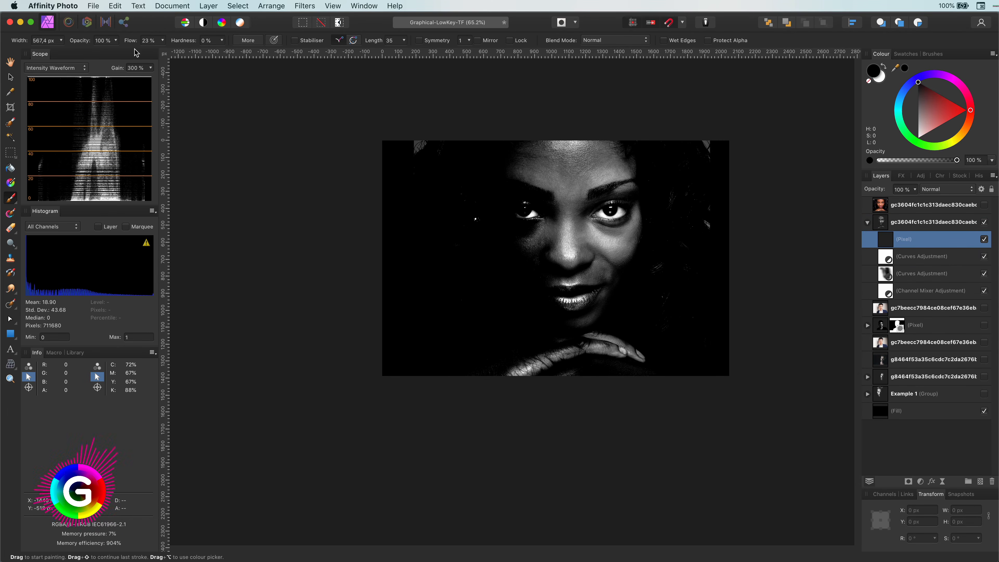
# Raise the brush flow to 100% and brighten the face with a tone point on the lower Curves adjustment's Lightness curve
pyautogui.hotkey('shift', '0')
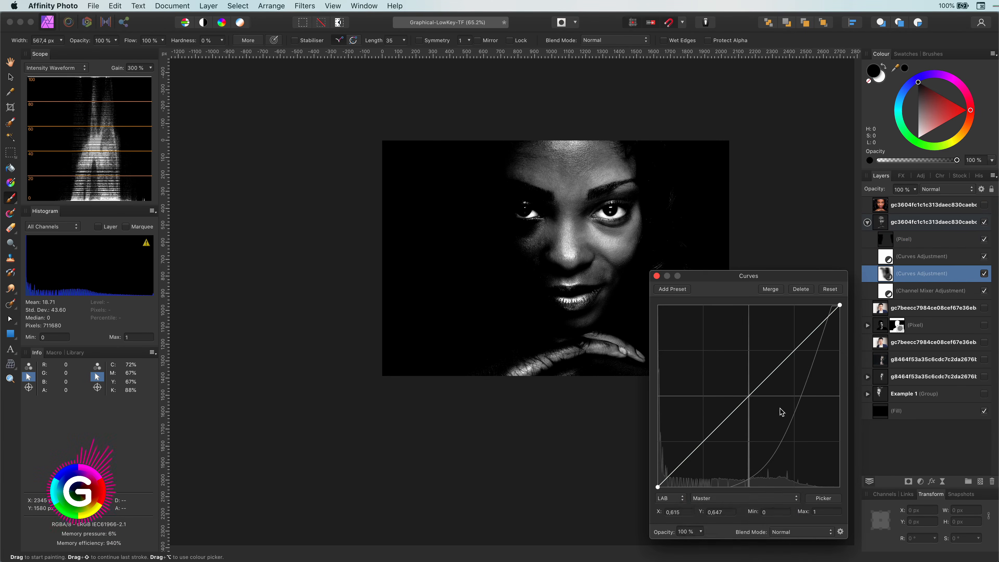
pyautogui.moveTo(782, 412); pyautogui.dragTo(749, 443)
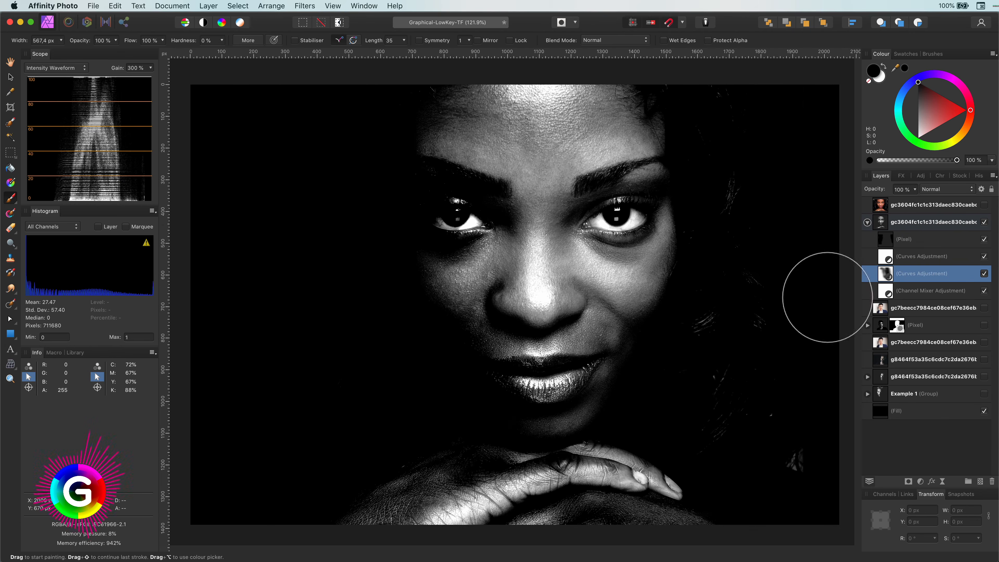
# Black out the remaining hair highlights on the nested pixel layer and compare the result with the original colour photo
pyautogui.click(904, 239)
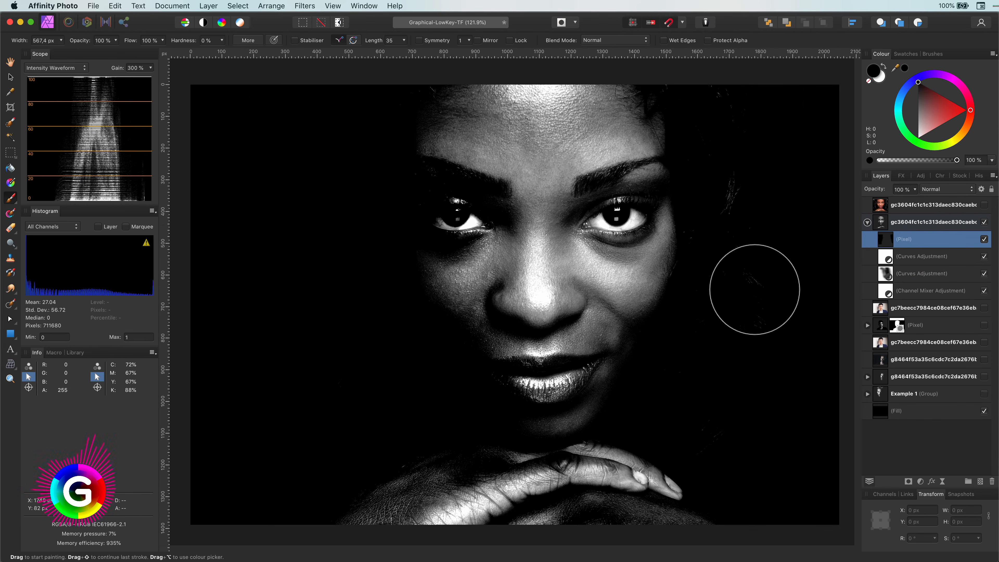
pyautogui.click(985, 205)
pyautogui.click(984, 205)
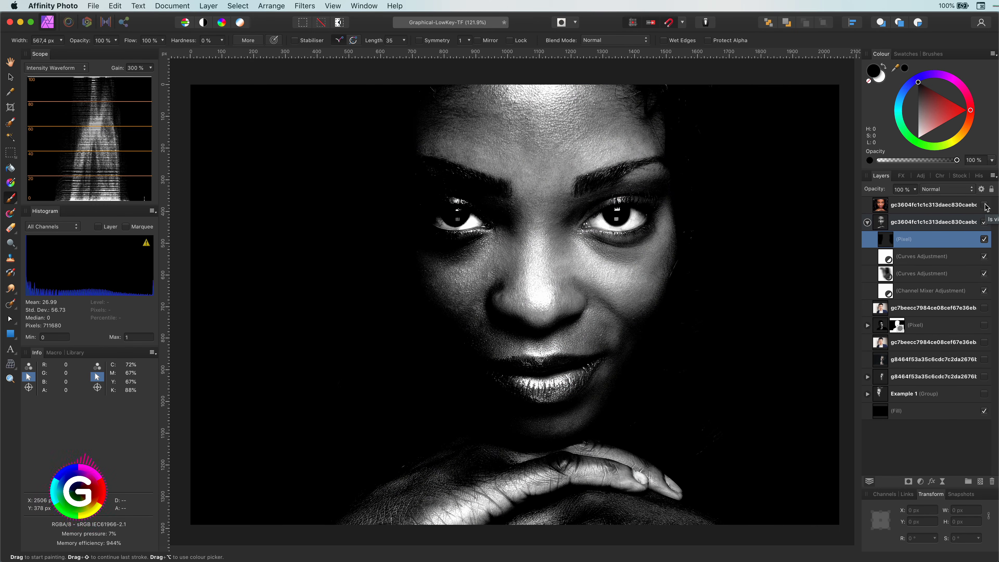
# Darken the shoulder beside the hands and the shadowed edge of the face with large soft black strokes, and compare with the original photo
pyautogui.moveTo(130, 41); pyautogui.dragTo(83, 42)
pyautogui.scroll(-5, 377, 316)
pyautogui.moveTo(344, 433)
pyautogui.mouseDown()
pyautogui.moveTo(420, 372)
pyautogui.moveTo(375, 439)
pyautogui.mouseUp()
pyautogui.moveTo(20, 41); pyautogui.dragTo(127, 41)
pyautogui.moveTo(418, 296); pyautogui.dragTo(438, 394)
pyautogui.click(867, 223)
pyautogui.click(984, 205)
pyautogui.click(985, 205)
pyautogui.press('super+0')
pyautogui.press('v')
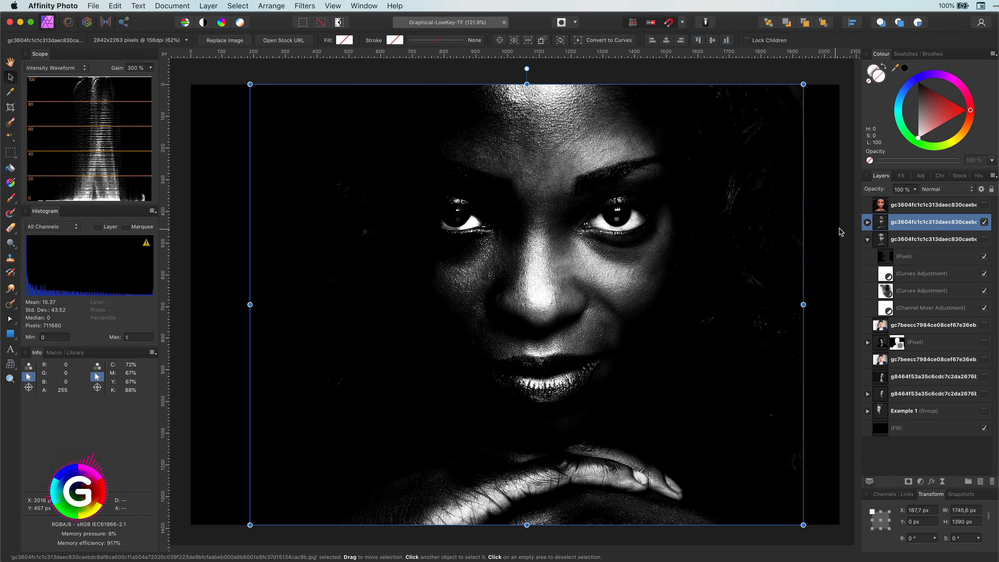
# Examine the two Curves adjustments and the isolated brushed pixel layer nested in the darker version of the portrait
pyautogui.click(868, 222)
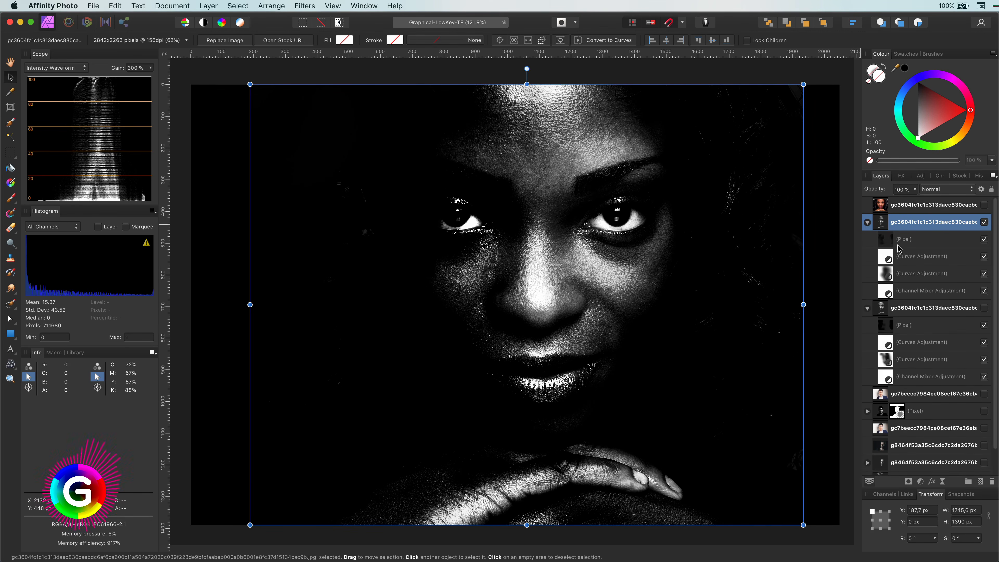
pyautogui.doubleClick(886, 274)
pyautogui.click(657, 276)
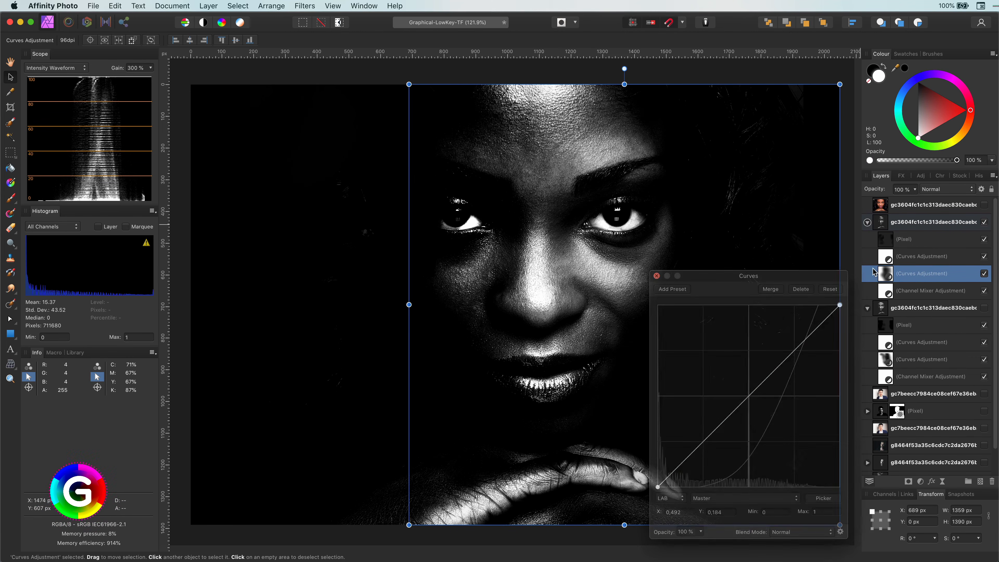
pyautogui.doubleClick(886, 258)
pyautogui.click(657, 276)
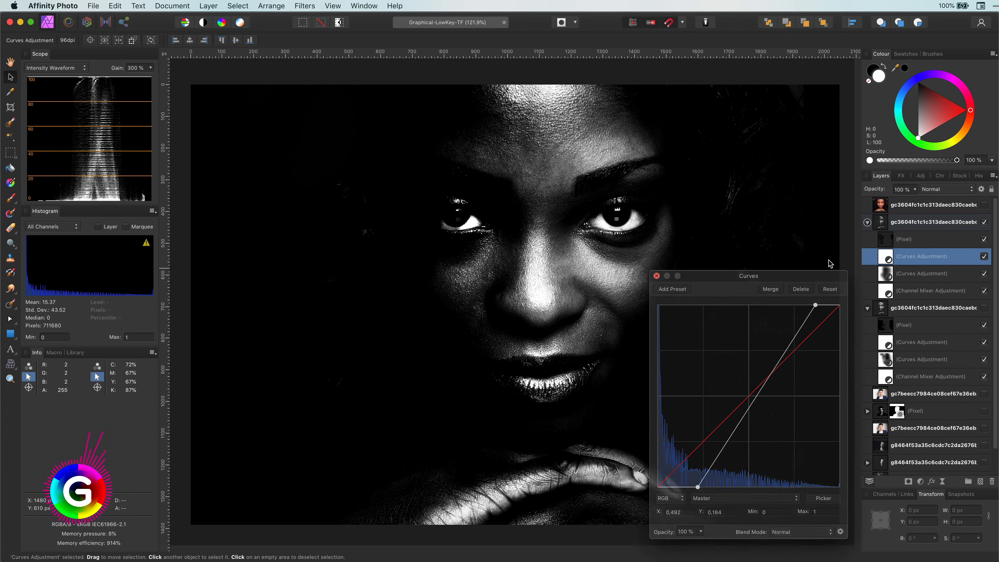
pyautogui.click(890, 240)
pyautogui.keyDown('alt'); pyautogui.click(890, 241); pyautogui.keyUp('alt')
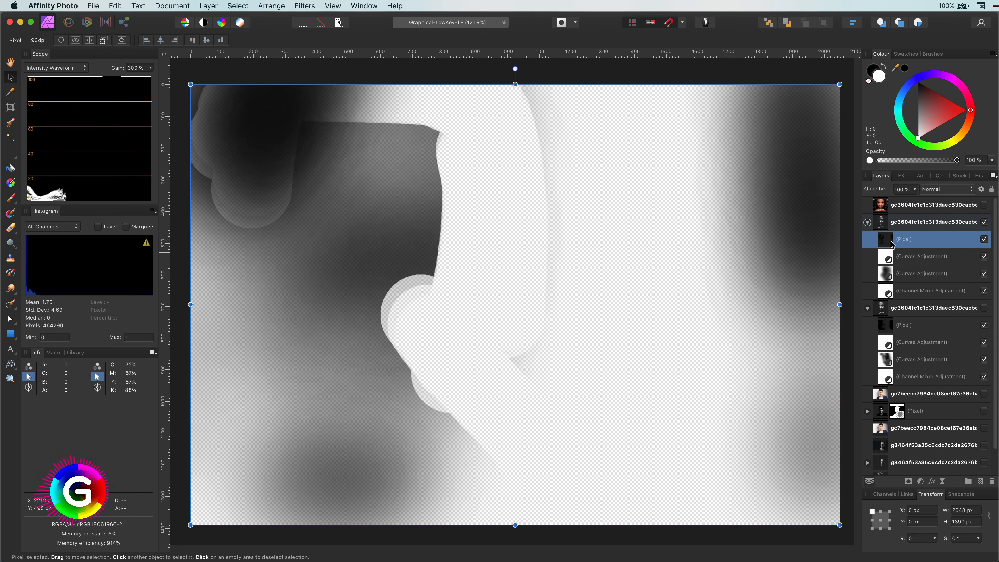
pyautogui.keyDown('alt'); pyautogui.click(892, 245); pyautogui.keyUp('alt')
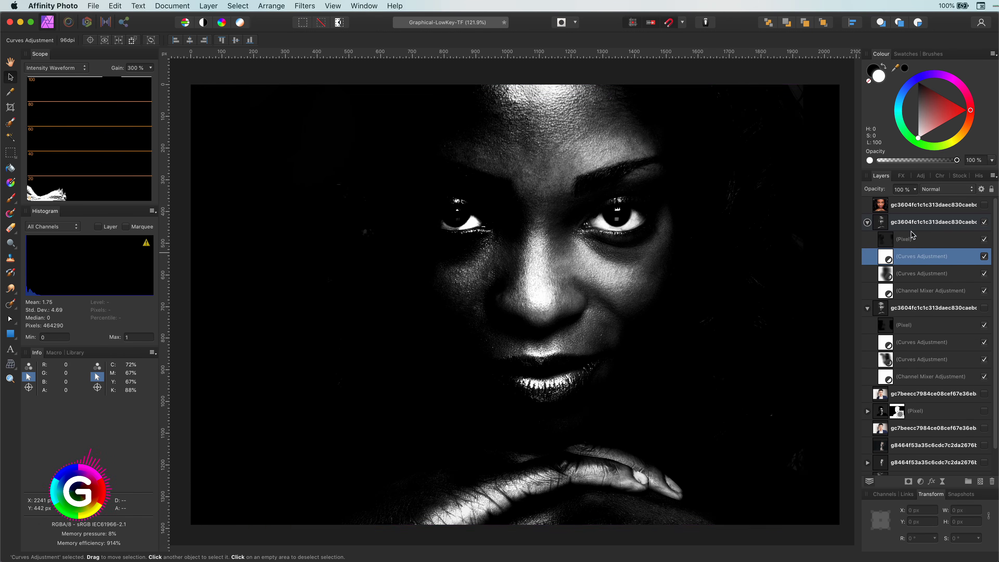
# Inspect the source layer blend range of the darker portrait's image layer, and clear the selection
pyautogui.click(903, 225)
pyautogui.click(981, 190)
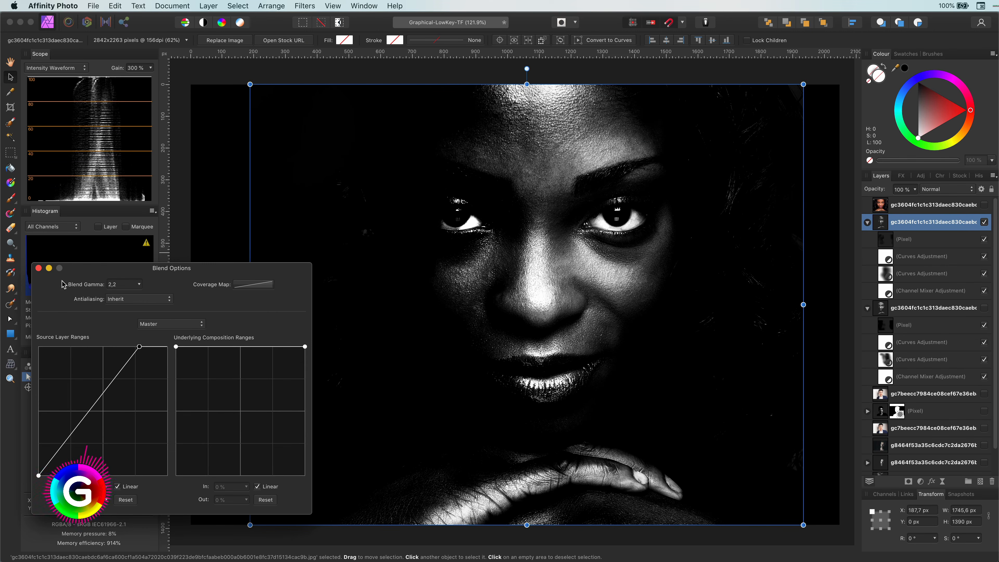
pyautogui.click(38, 268)
pyautogui.click(183, 179)
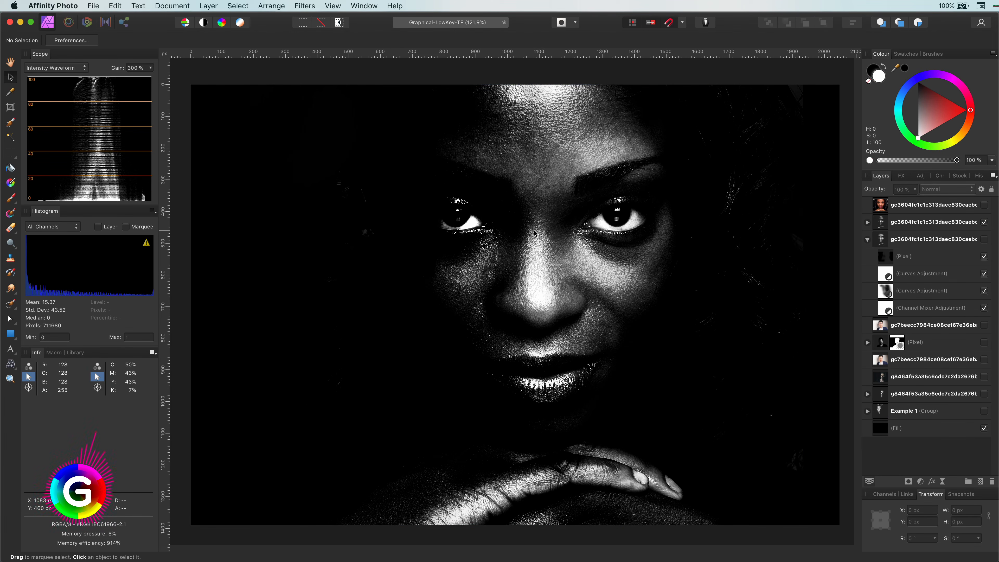
# Compare the darker portrait with the newly edited version by toggling the visibility of the two image layers
pyautogui.click(985, 223)
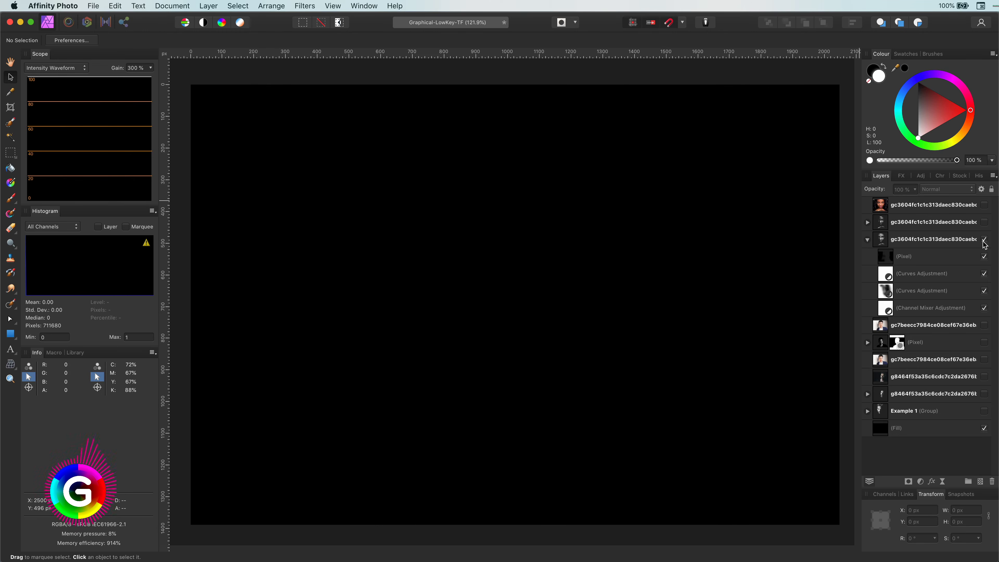
pyautogui.click(984, 240)
pyautogui.click(984, 240)
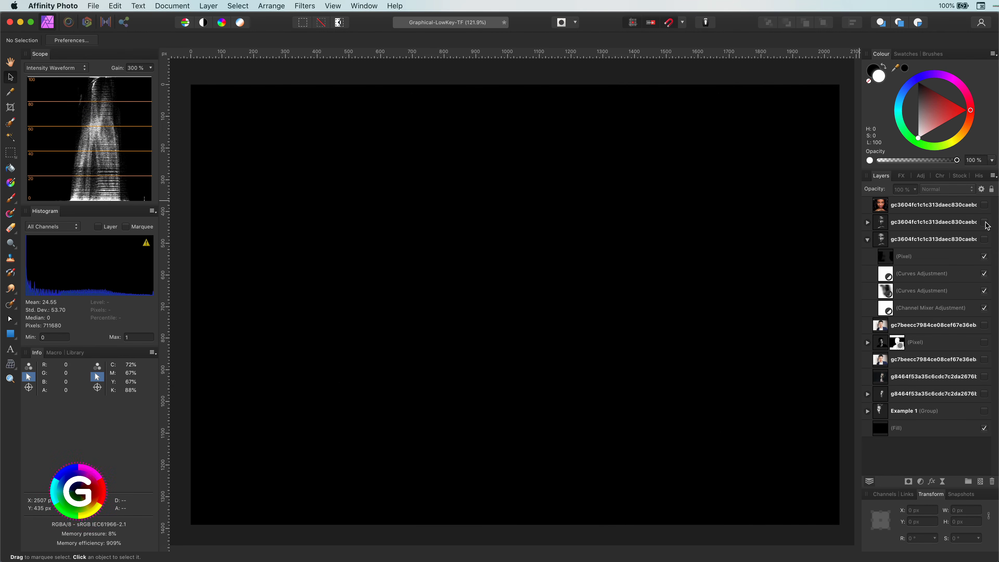
pyautogui.click(985, 223)
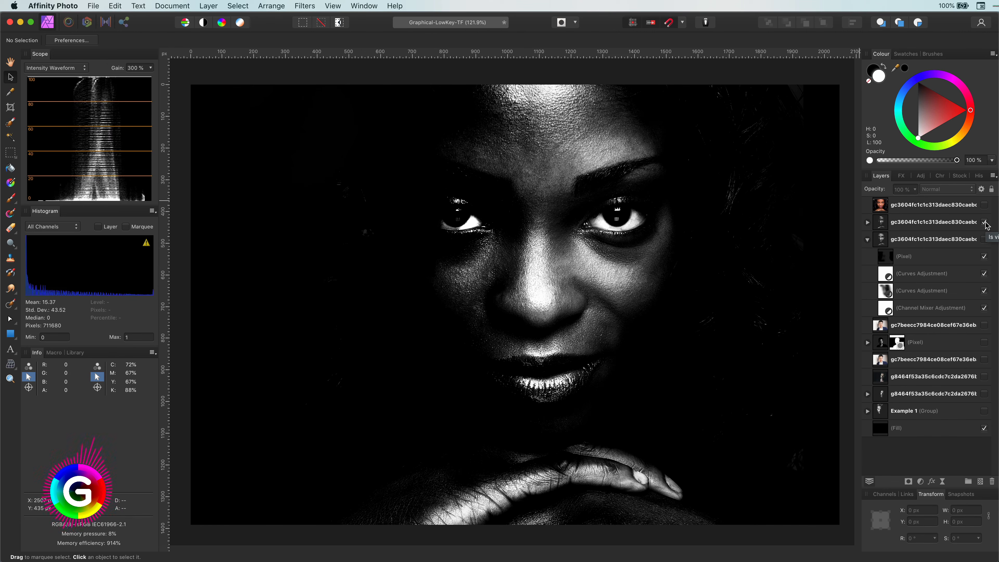